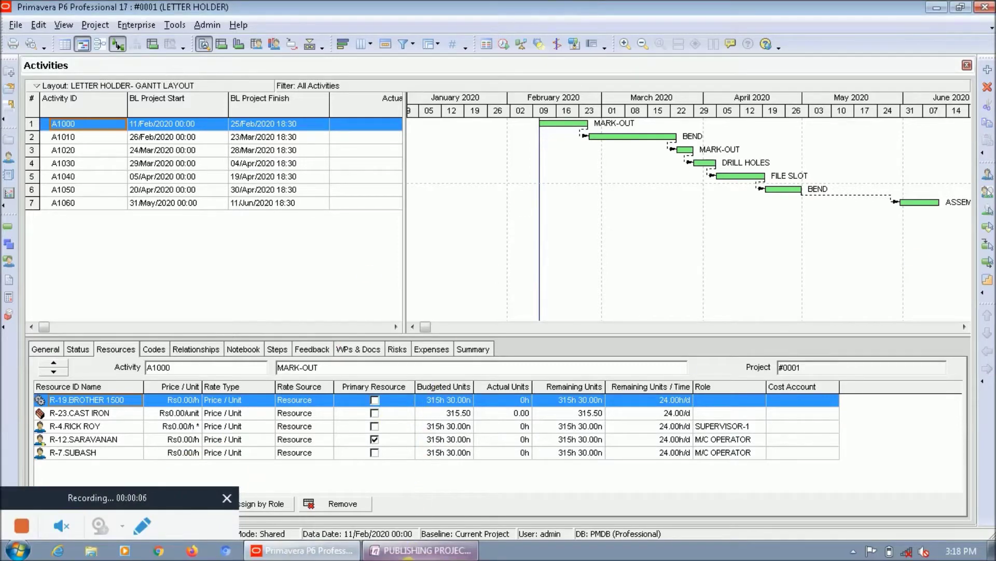
# Switch to OneNote and review the page title PUBLISHING PROJECT ON THE WEB and its topic on publishing a project website
pyautogui.click(410, 551)
pyautogui.moveTo(476, 127); pyautogui.dragTo(83, 138)
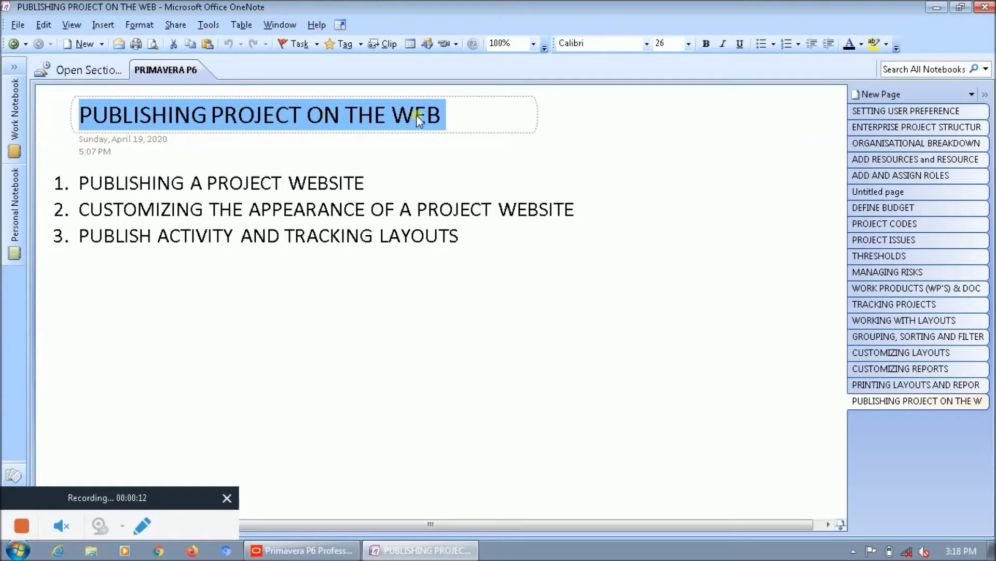
pyautogui.click(453, 118)
pyautogui.moveTo(398, 192); pyautogui.dragTo(86, 186)
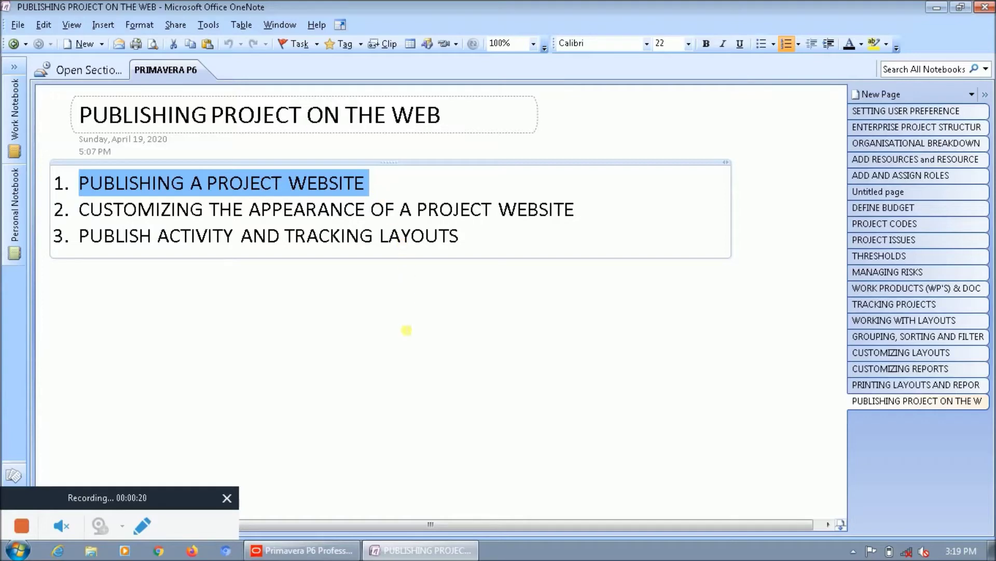
# Switch to Primavera P6 and set up a project web site named ACTIVITIES with the description IT CONTAINS ALL ACTIVITY INFORMATIONS
pyautogui.hotkey('alt', 'Tab')
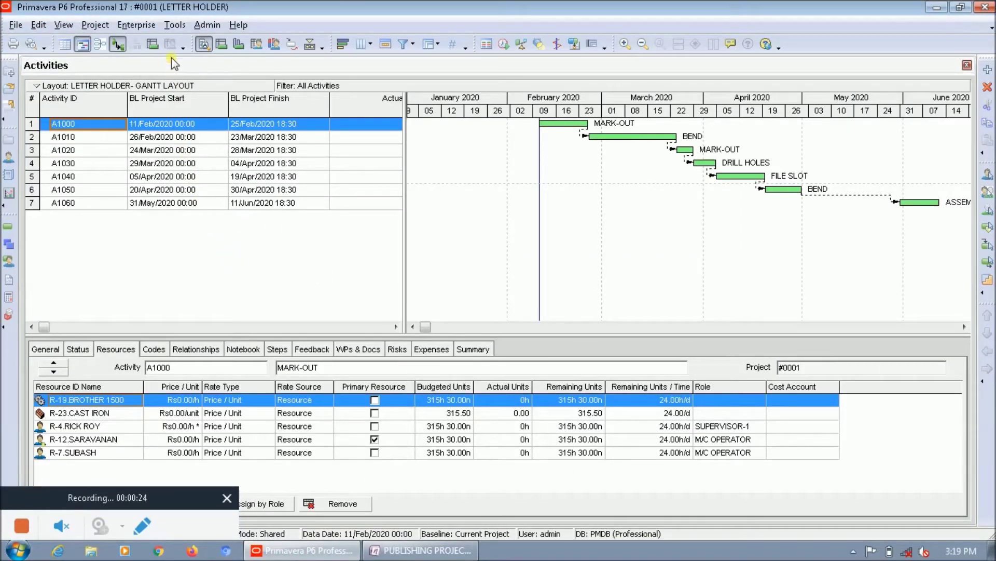
pyautogui.click(174, 25)
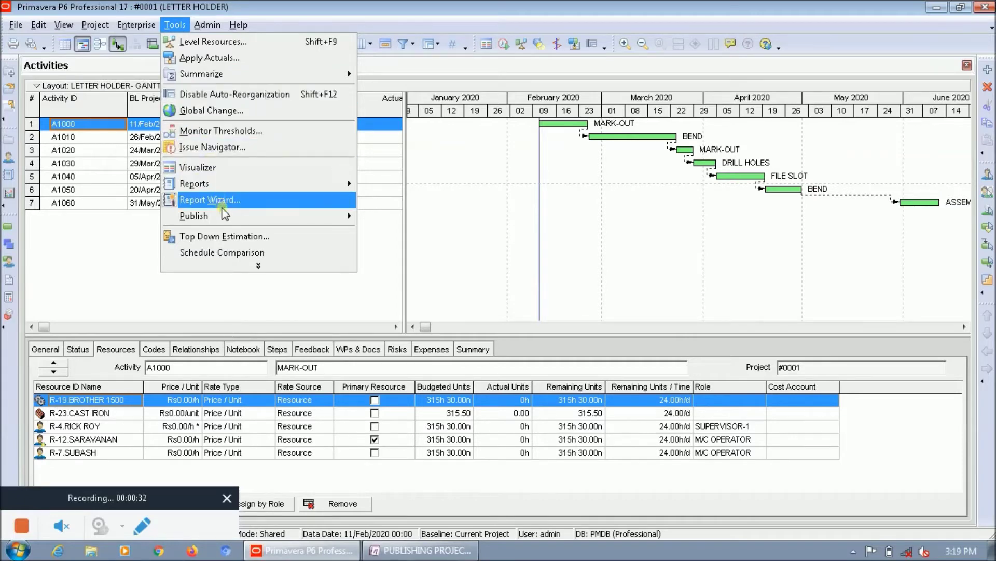
pyautogui.moveTo(223, 216)
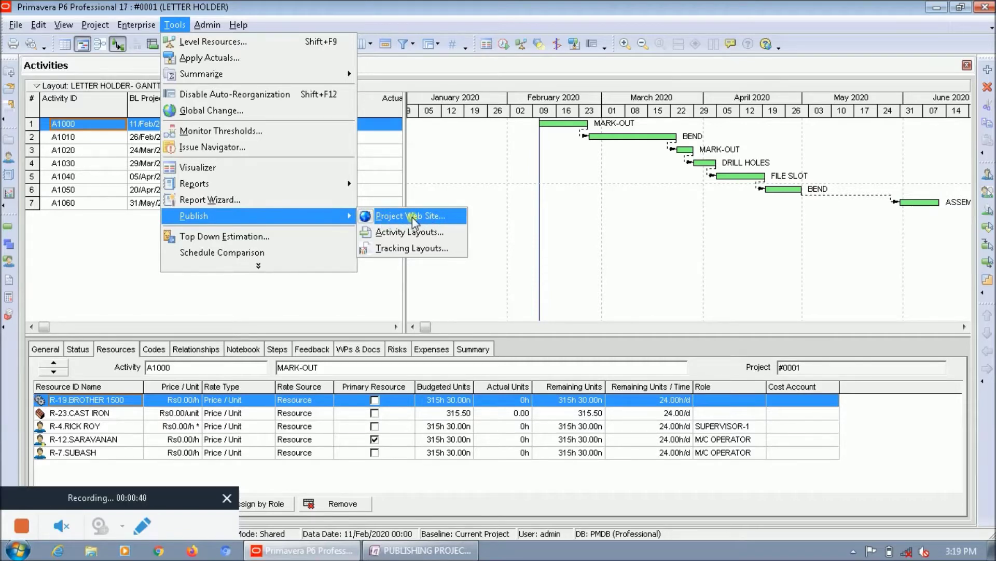
pyautogui.click(431, 218)
pyautogui.click(312, 176)
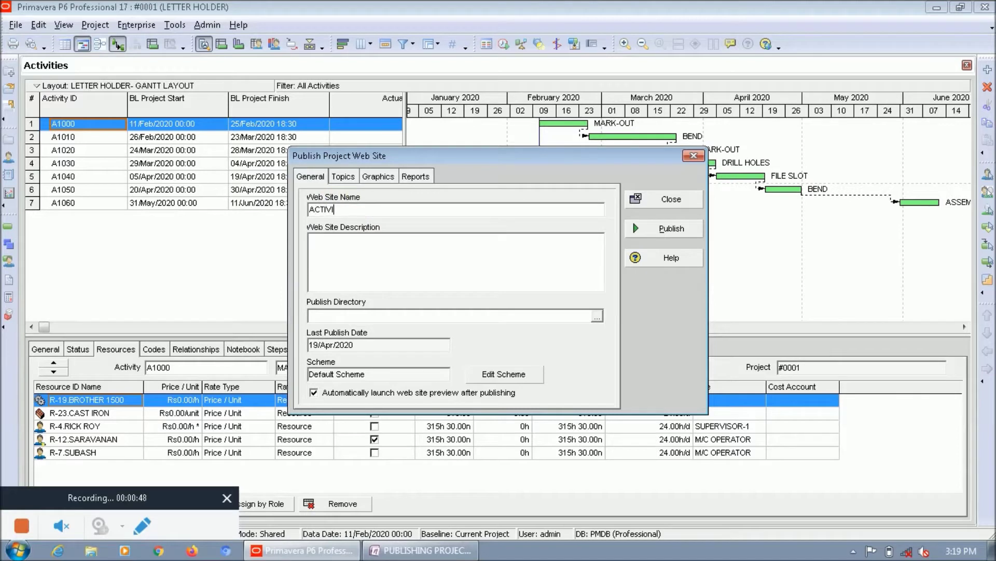
pyautogui.click(363, 262)
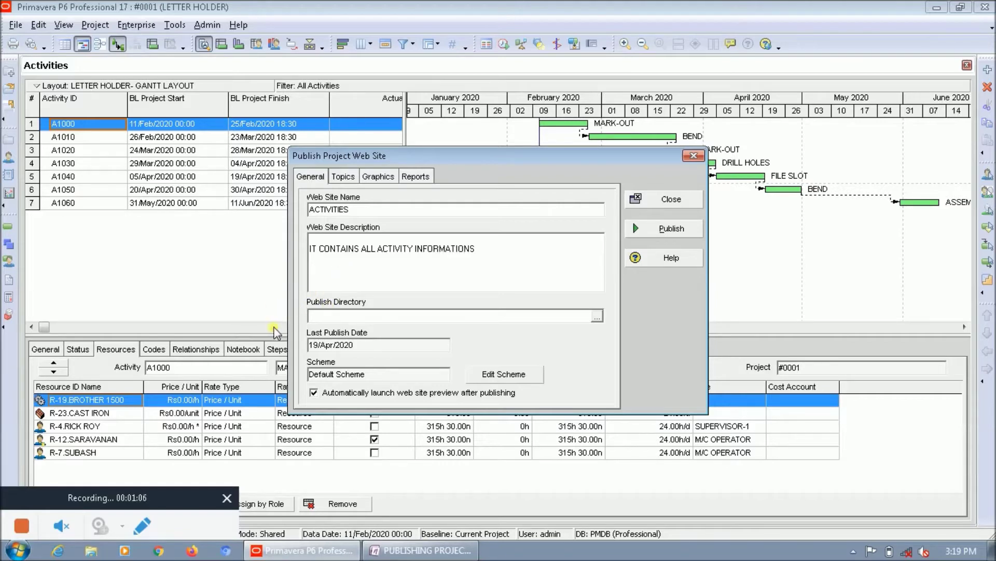
# Set the web site's publish directory to the WEBREPORT folder on the Desktop
pyautogui.click(597, 315)
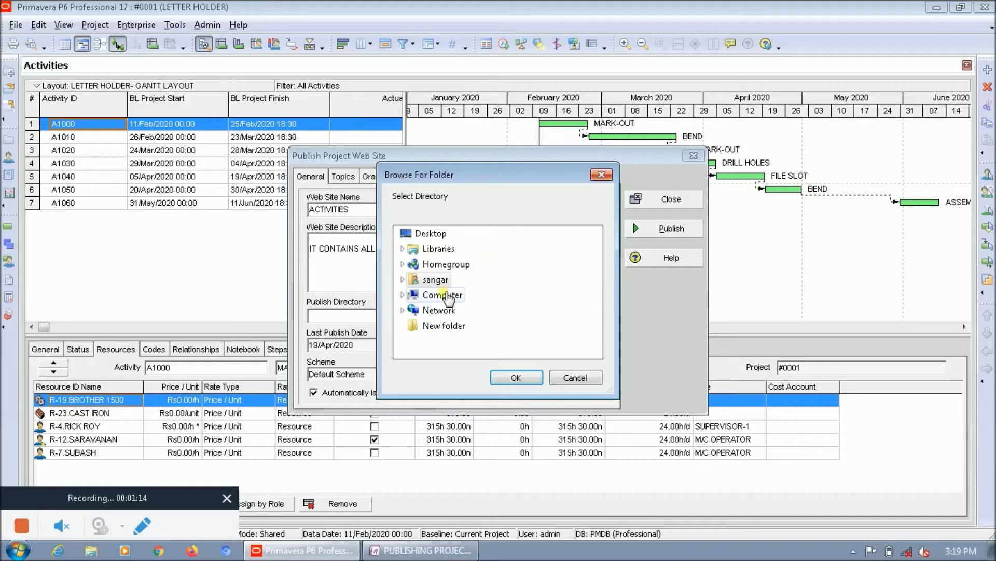
pyautogui.click(431, 233)
pyautogui.click(515, 378)
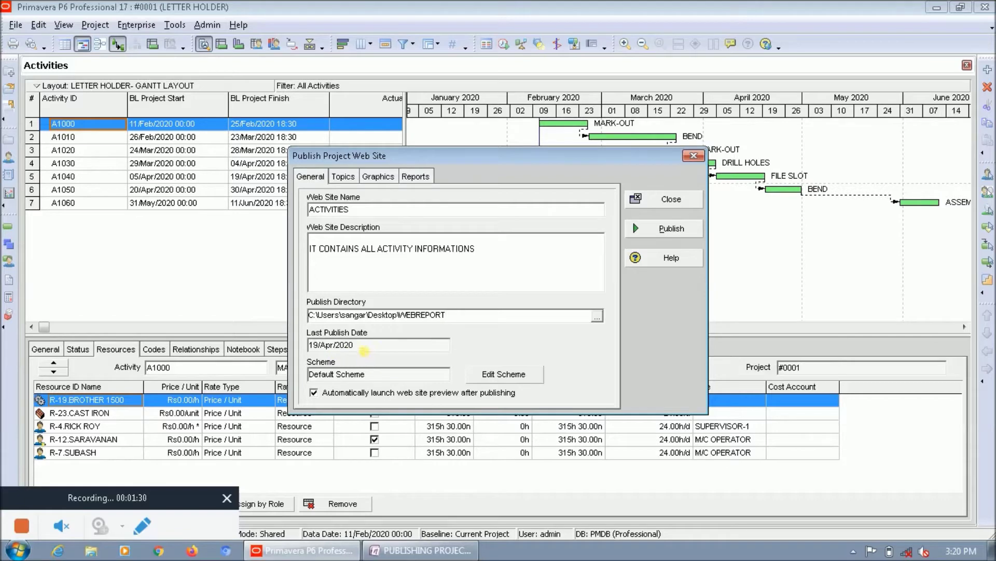
# Check the topics selected for publishing and add the 2 Week Lookahead activity layout to the web site's graphics
pyautogui.click(343, 177)
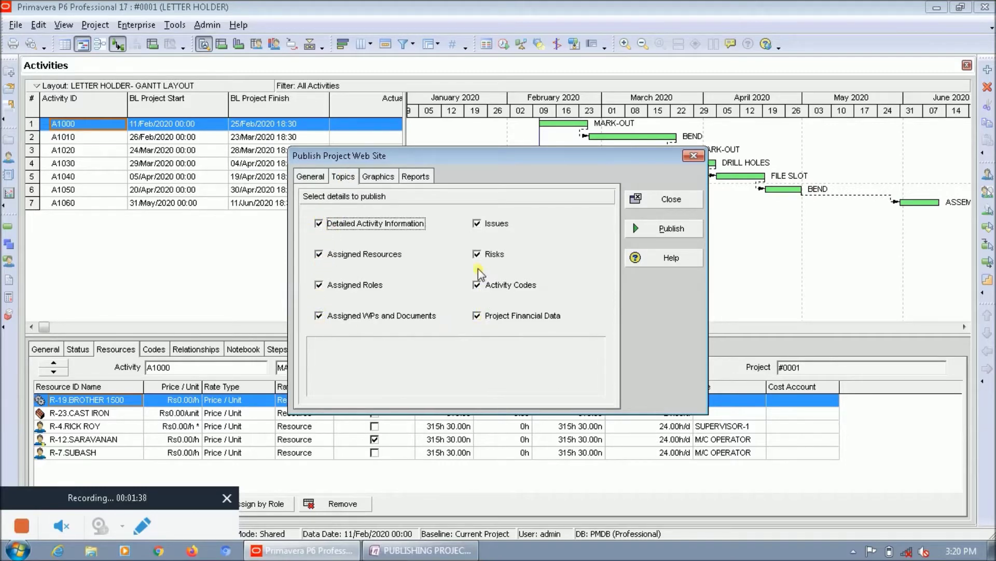
pyautogui.click(386, 177)
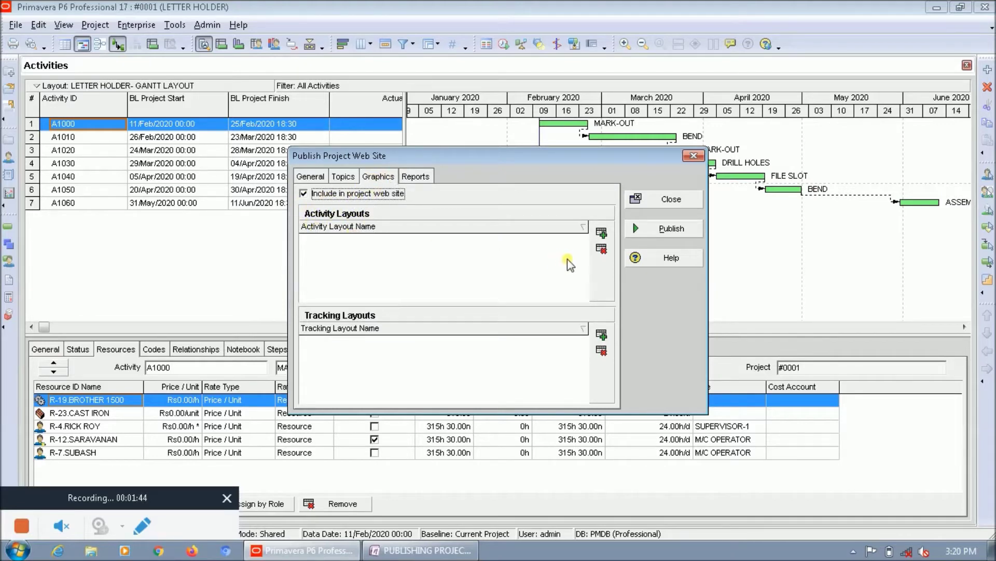
pyautogui.click(601, 231)
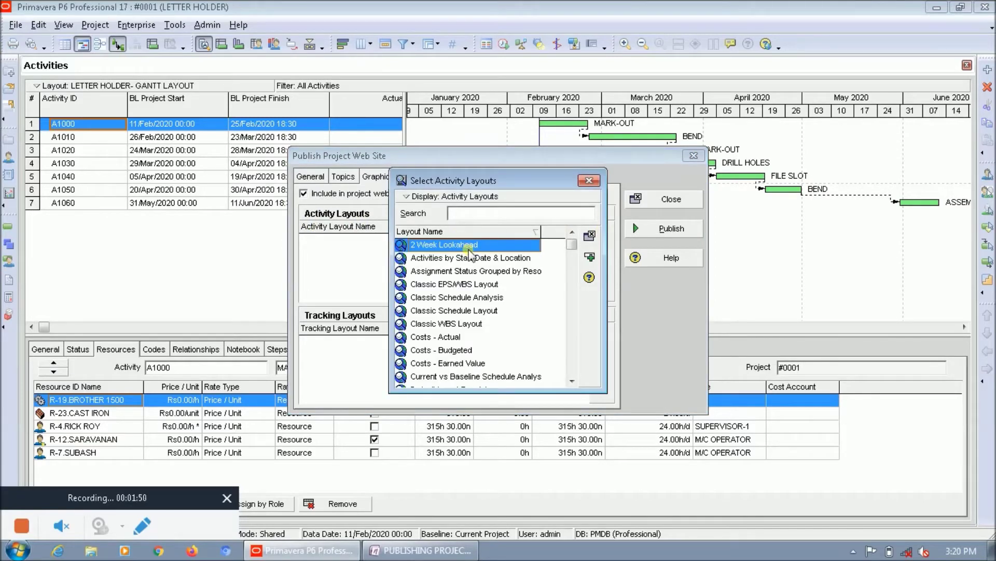
pyautogui.doubleClick(469, 248)
# Select Default WBS Layout and LETTER HOLDER- GANTT LAYOUT together as further activity layouts for the web site
pyautogui.click(597, 232)
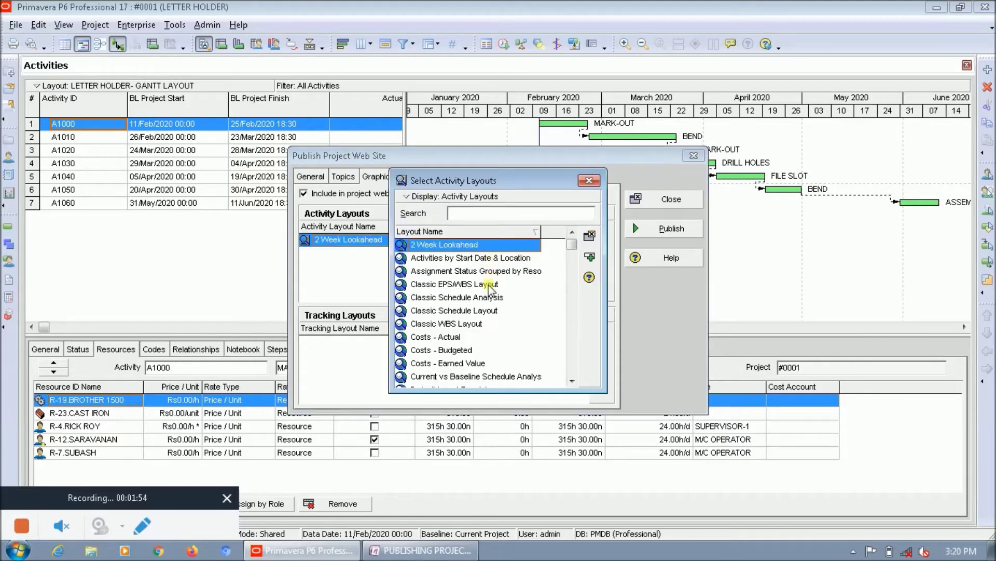
pyautogui.click(572, 381)
pyautogui.click(572, 381)
pyautogui.click(572, 381)
pyautogui.click(572, 381)
pyautogui.click(572, 381)
pyautogui.click(448, 350)
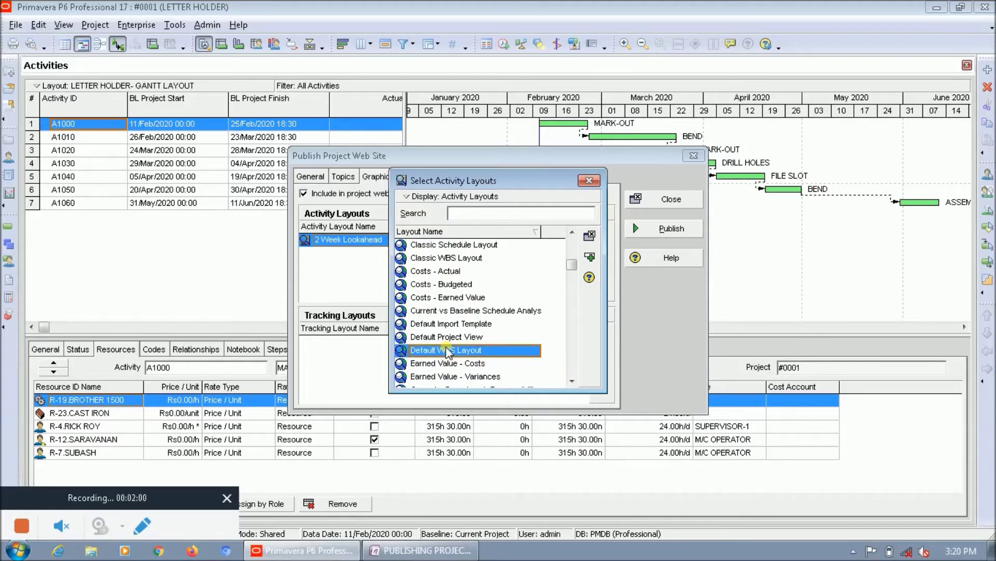
pyautogui.keyDown('ctrl'); pyautogui.click(457, 363); pyautogui.keyUp('ctrl')
pyautogui.keyDown('ctrl'); pyautogui.click(457, 363); pyautogui.keyUp('ctrl')
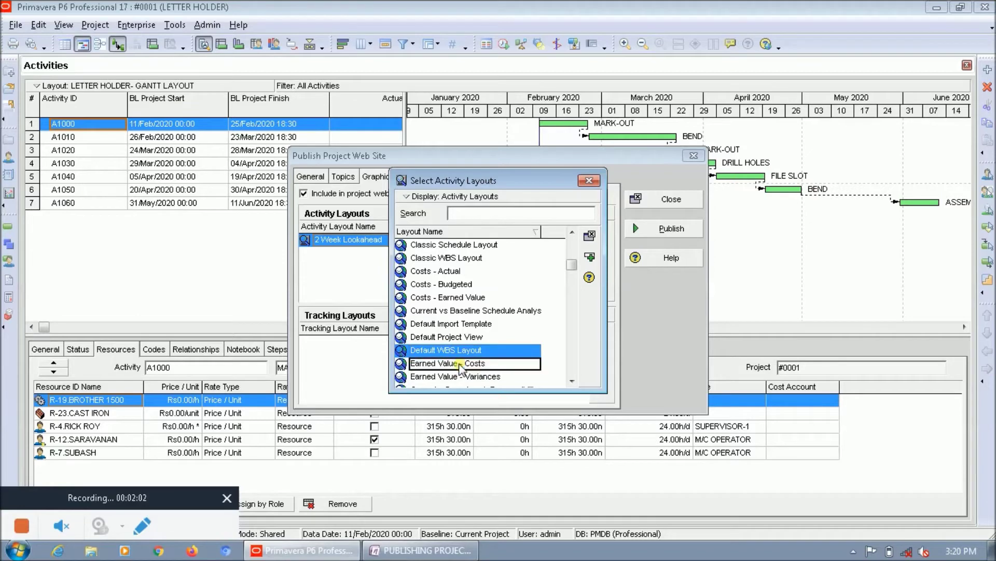
pyautogui.click(571, 381)
pyautogui.click(571, 380)
pyautogui.click(571, 381)
pyautogui.click(571, 381)
pyautogui.keyDown('ctrl'); pyautogui.click(497, 363); pyautogui.keyUp('ctrl')
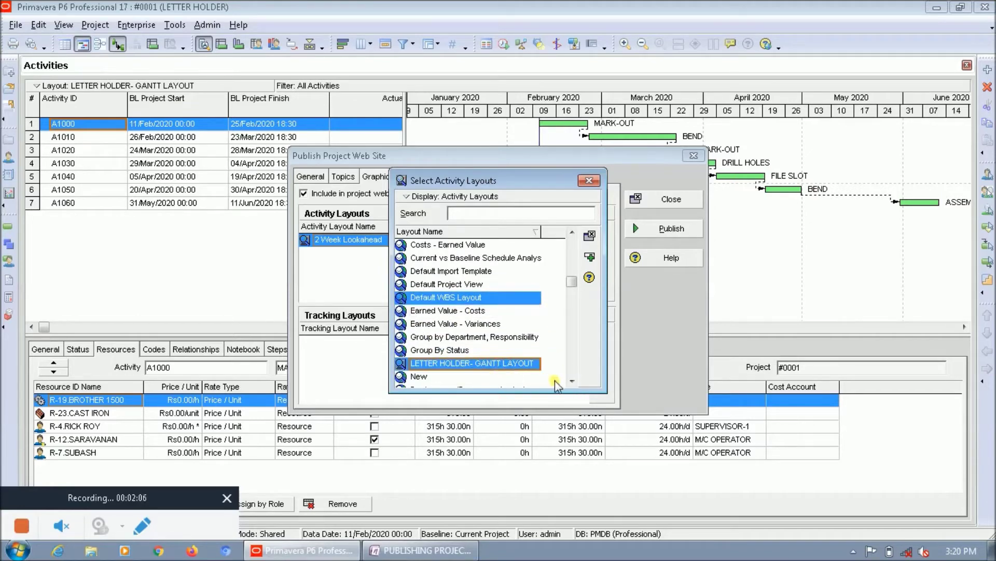
# Extend the activity layout selection with Resource Cost Spreadsheet and Resource Availability Spreadsheet
pyautogui.click(572, 381)
pyautogui.click(572, 381)
pyautogui.click(571, 381)
pyautogui.click(571, 381)
pyautogui.click(571, 381)
pyautogui.click(572, 381)
pyautogui.click(571, 381)
pyautogui.click(572, 381)
pyautogui.click(571, 381)
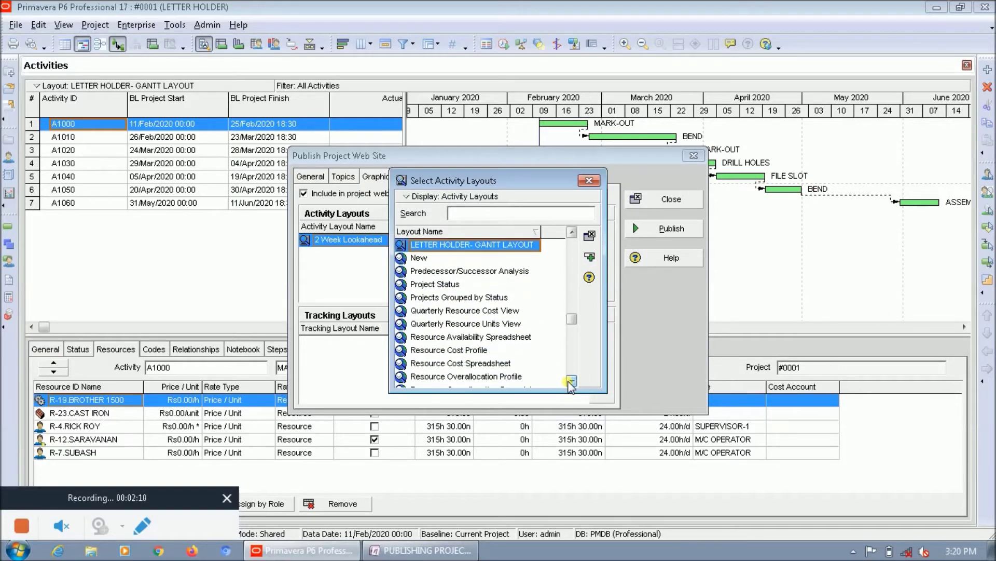
pyautogui.keyDown('ctrl'); pyautogui.click(482, 363); pyautogui.keyUp('ctrl')
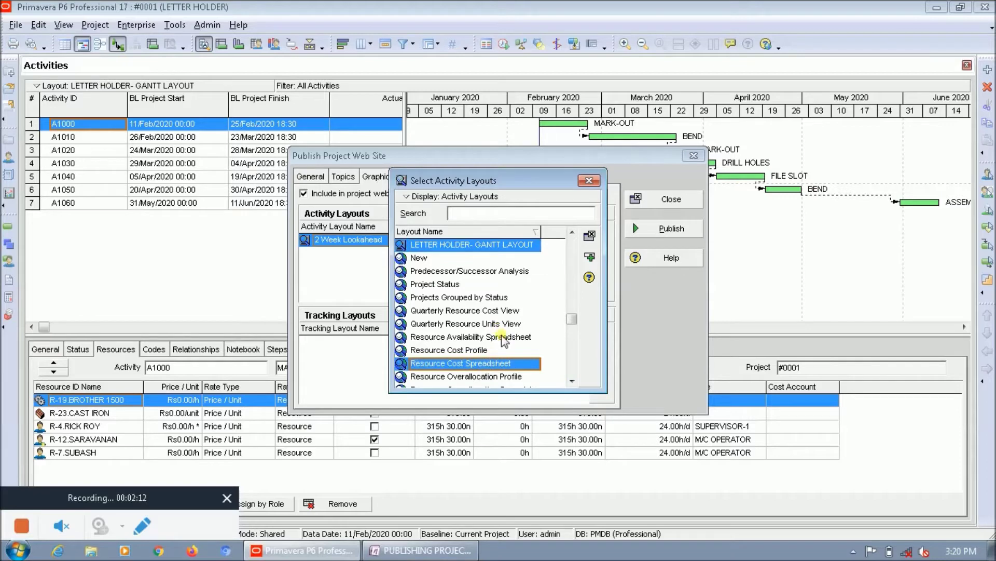
pyautogui.keyDown('ctrl'); pyautogui.click(497, 336); pyautogui.keyUp('ctrl')
# Include WBS - Detailed and Work Load Analysis in the selection and assign all selected activity layouts to the web site
pyautogui.click(572, 381)
pyautogui.click(572, 381)
pyautogui.click(572, 381)
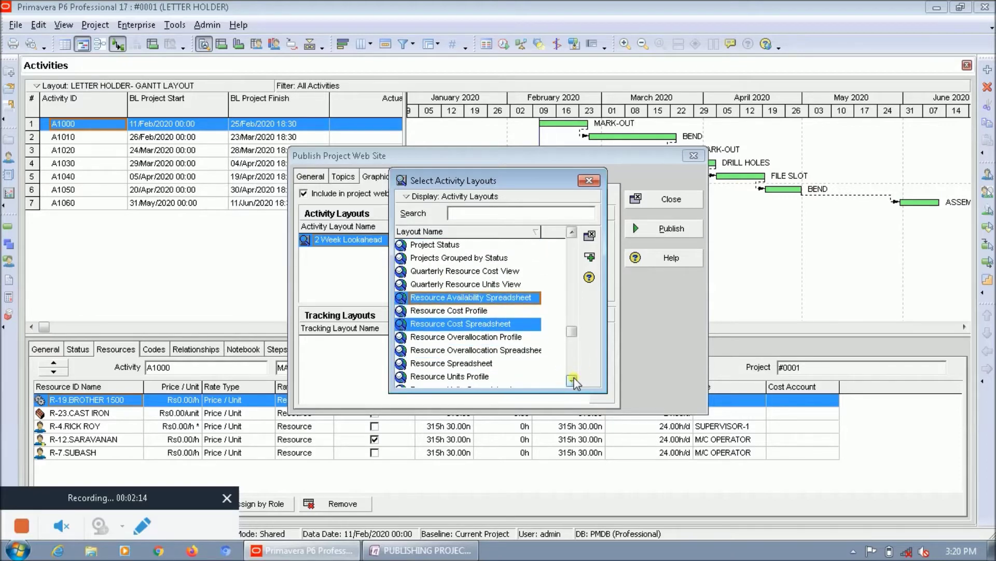
pyautogui.click(572, 381)
pyautogui.click(572, 381)
pyautogui.click(571, 381)
pyautogui.click(572, 381)
pyautogui.click(571, 381)
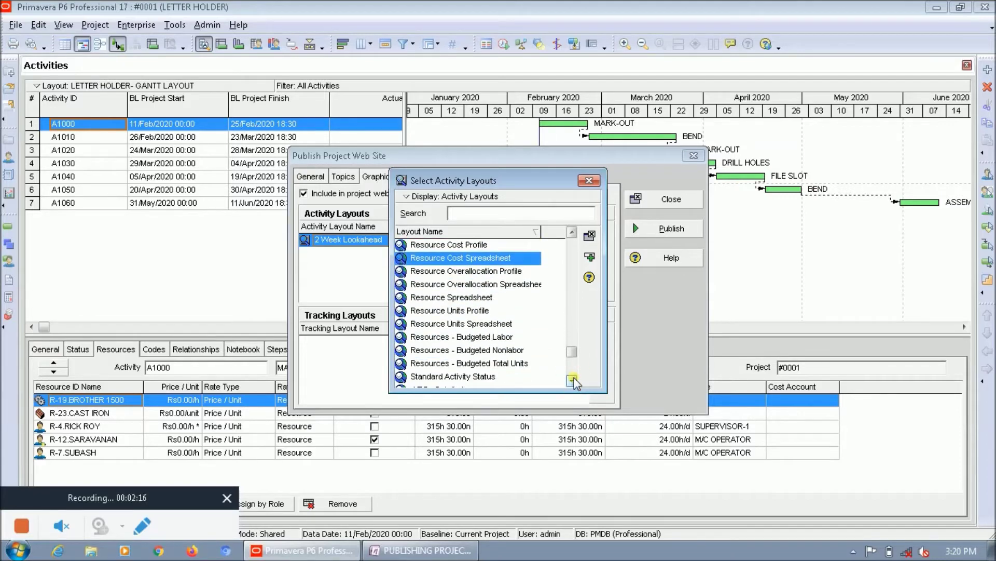
pyautogui.click(571, 381)
pyautogui.click(571, 381)
pyautogui.click(572, 381)
pyautogui.keyDown('ctrl'); pyautogui.click(454, 348); pyautogui.keyUp('ctrl')
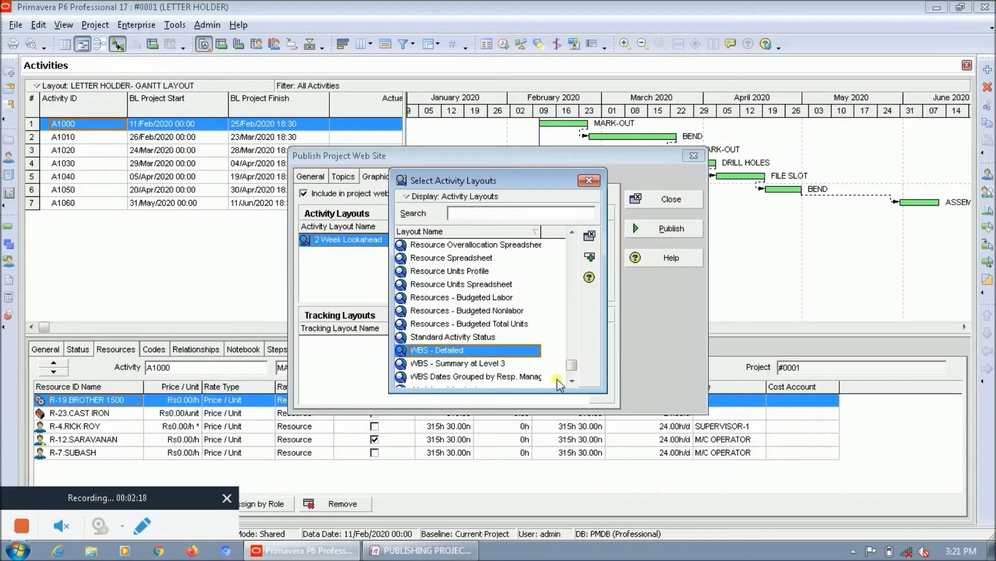
pyautogui.click(571, 381)
pyautogui.keyDown('ctrl'); pyautogui.click(487, 376); pyautogui.keyUp('ctrl')
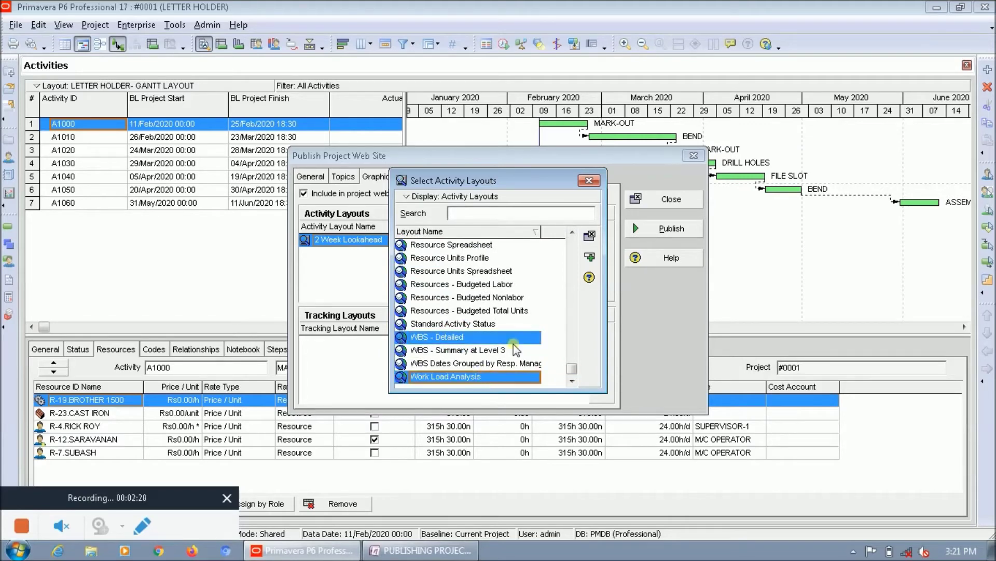
pyautogui.click(591, 257)
pyautogui.click(585, 226)
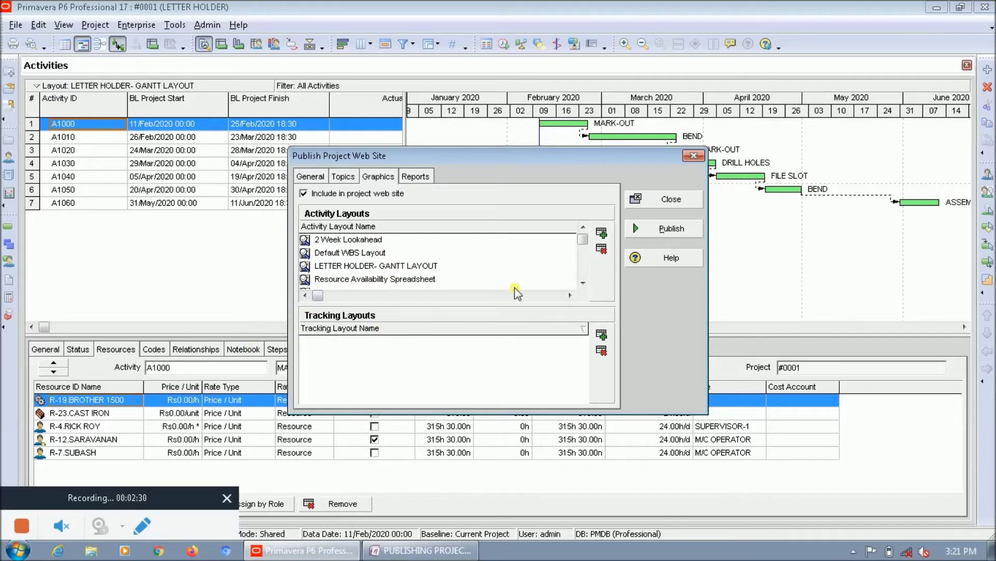
# Add the tracking layouts Resource Allocation, Resource Allocation by Project and Resource Allocation Spreadsheet to the web site
pyautogui.click(600, 331)
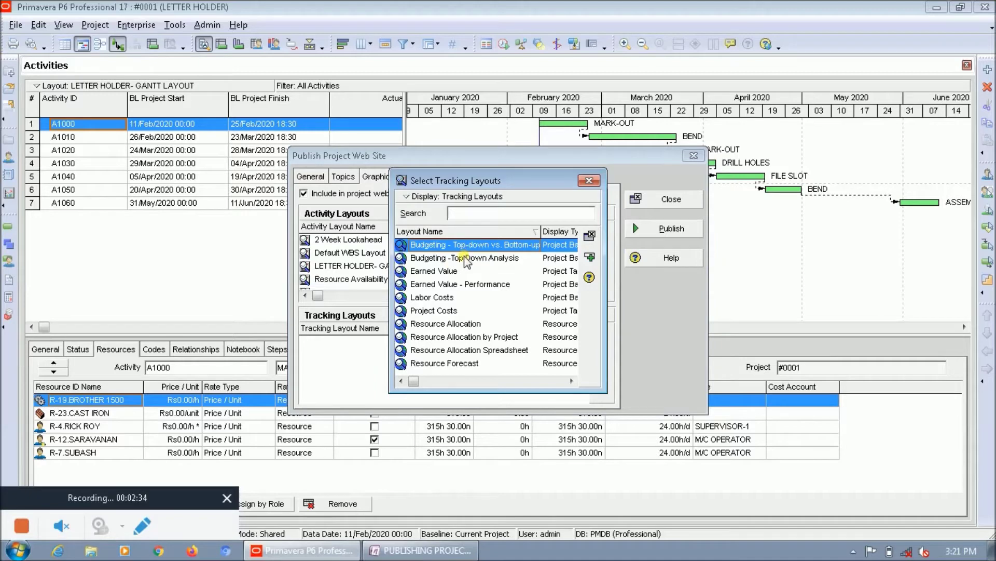
pyautogui.keyDown('ctrl'); pyautogui.click(426, 298); pyautogui.keyUp('ctrl')
pyautogui.keyDown('ctrl'); pyautogui.click(430, 311); pyautogui.keyUp('ctrl')
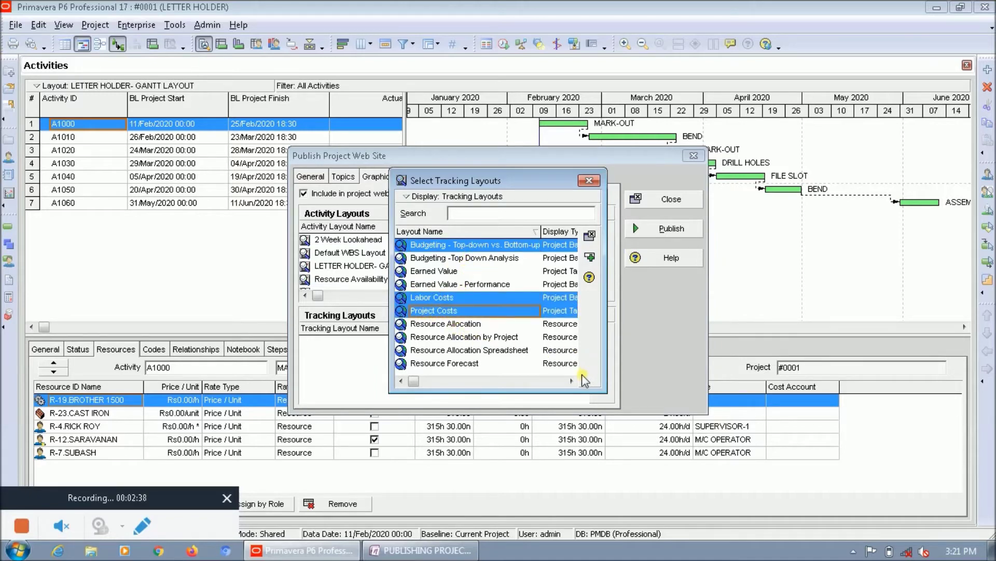
pyautogui.keyDown('ctrl'); pyautogui.click(448, 350); pyautogui.keyUp('ctrl')
pyautogui.keyDown('ctrl'); pyautogui.click(448, 338); pyautogui.keyUp('ctrl')
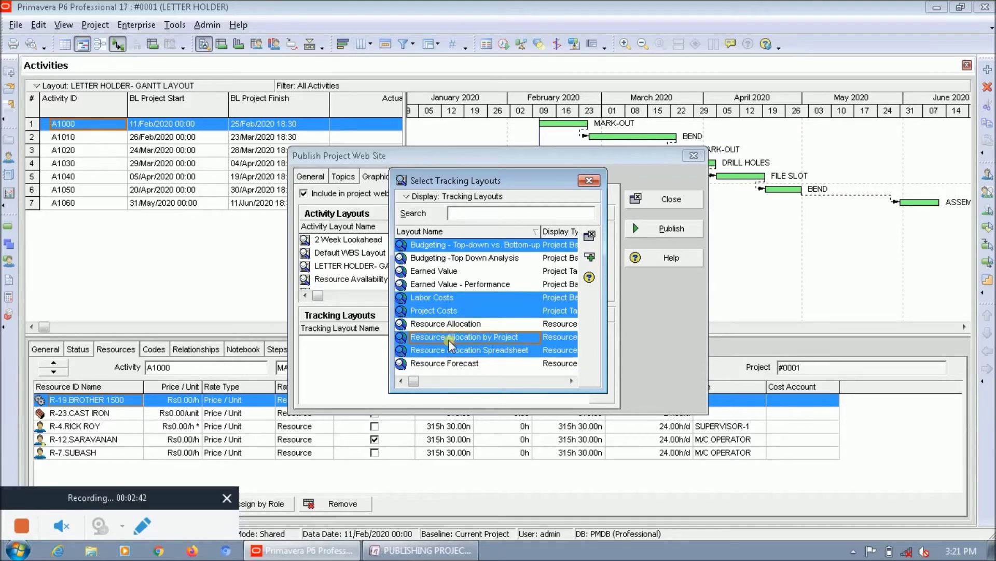
pyautogui.keyDown('ctrl'); pyautogui.click(442, 311); pyautogui.keyUp('ctrl')
pyautogui.keyDown('ctrl'); pyautogui.click(442, 297); pyautogui.keyUp('ctrl')
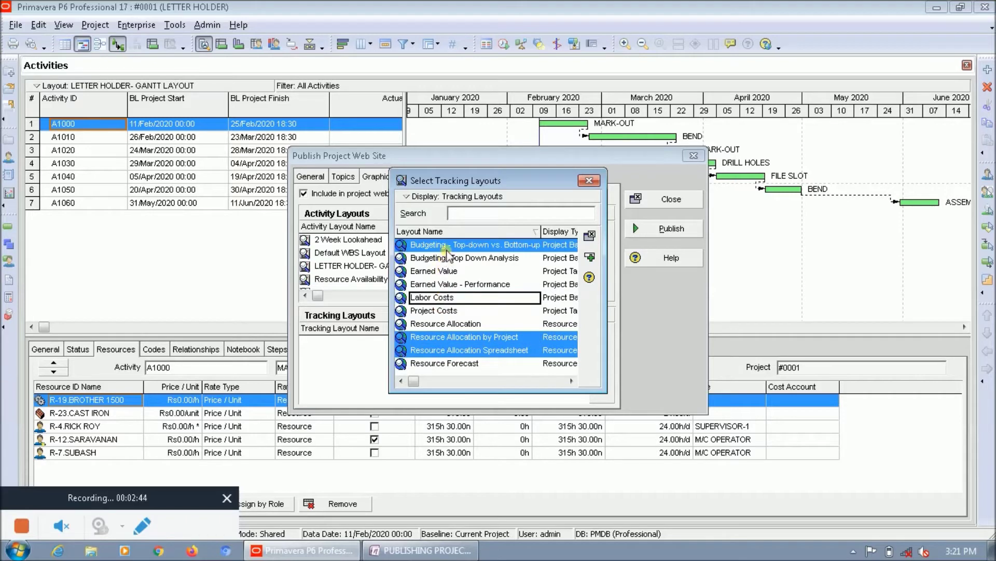
pyautogui.keyDown('ctrl'); pyautogui.click(463, 246); pyautogui.keyUp('ctrl')
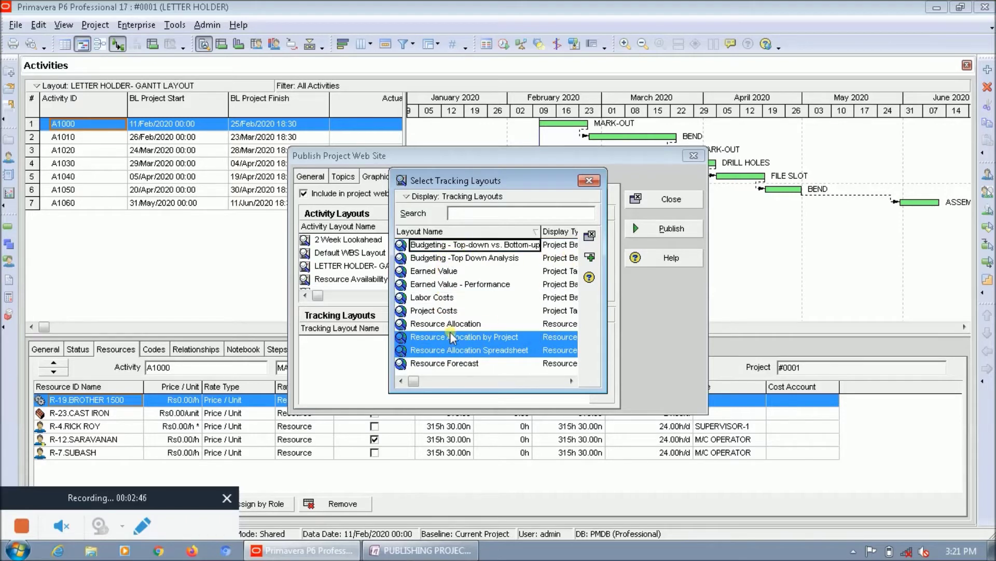
pyautogui.keyDown('ctrl'); pyautogui.click(472, 324); pyautogui.keyUp('ctrl')
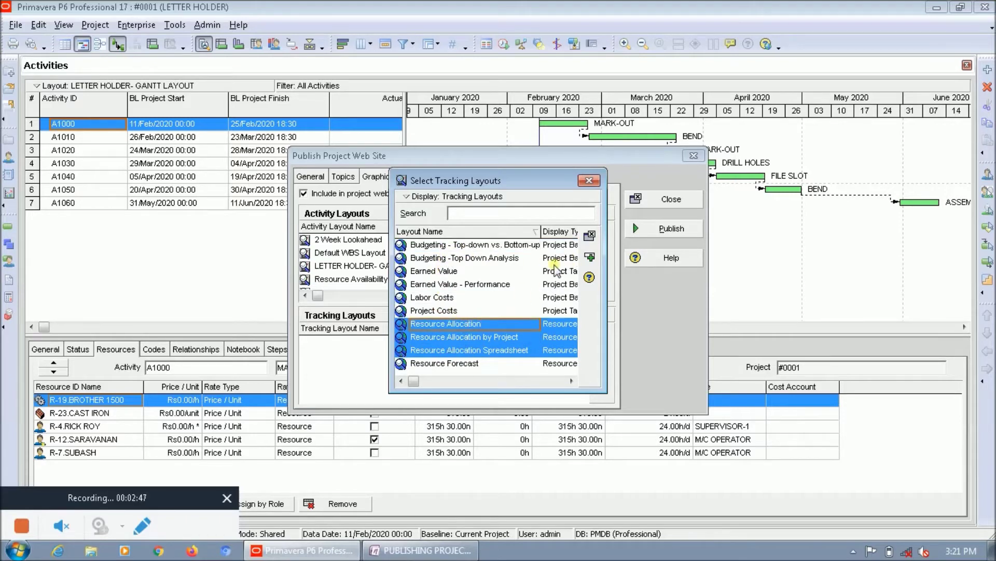
pyautogui.click(589, 257)
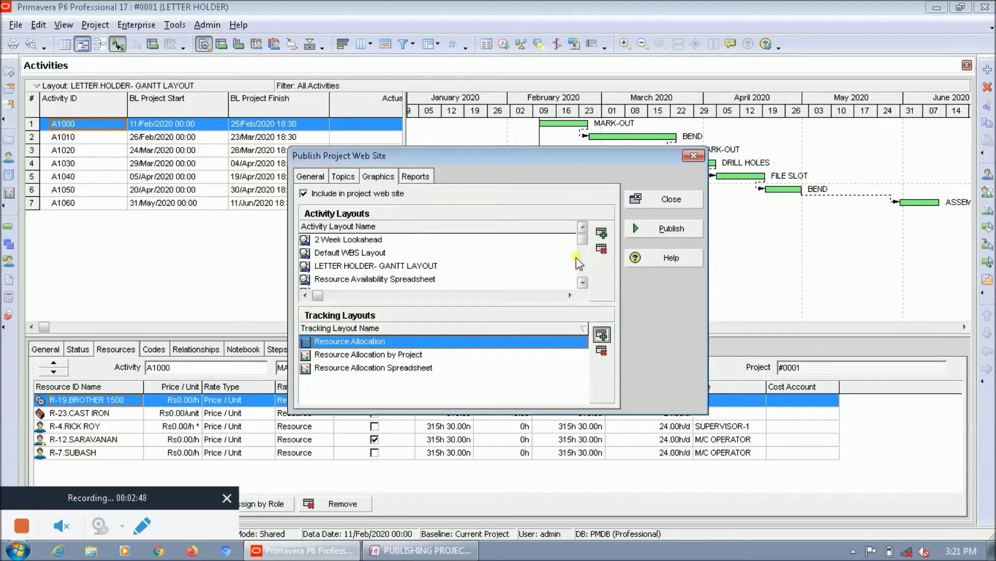
# Open the report selection for the web site and select the Activities report
pyautogui.click(417, 176)
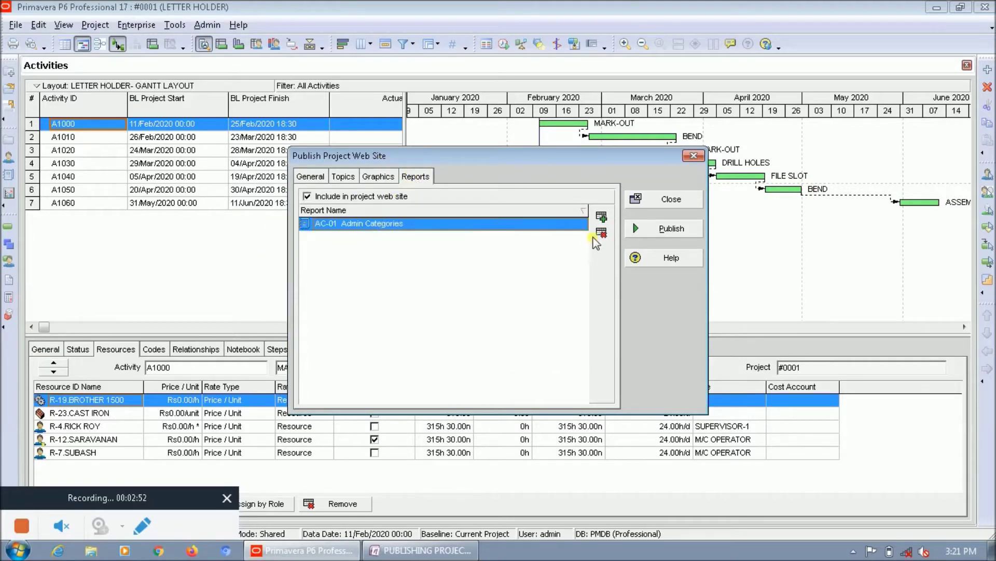
pyautogui.click(602, 216)
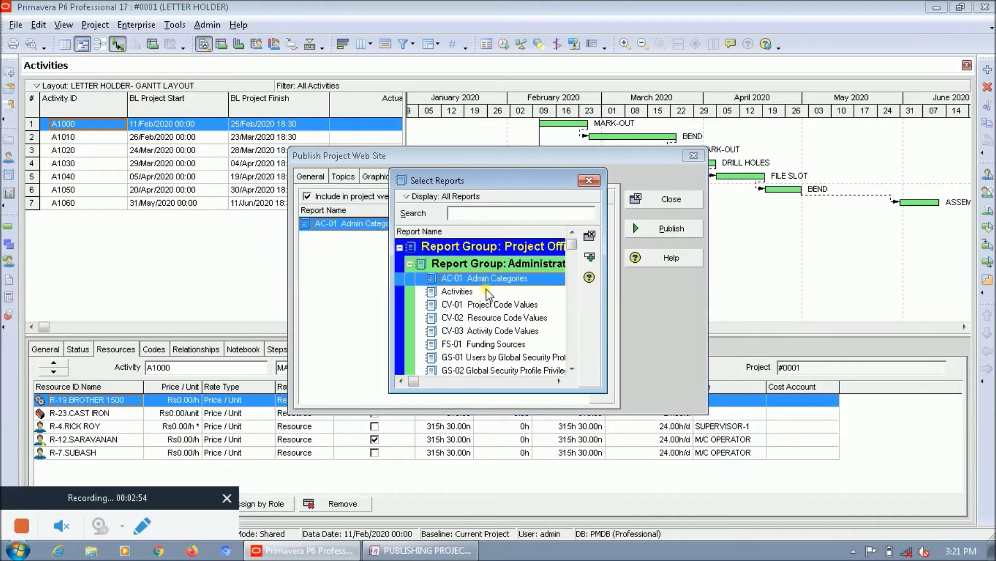
pyautogui.click(457, 292)
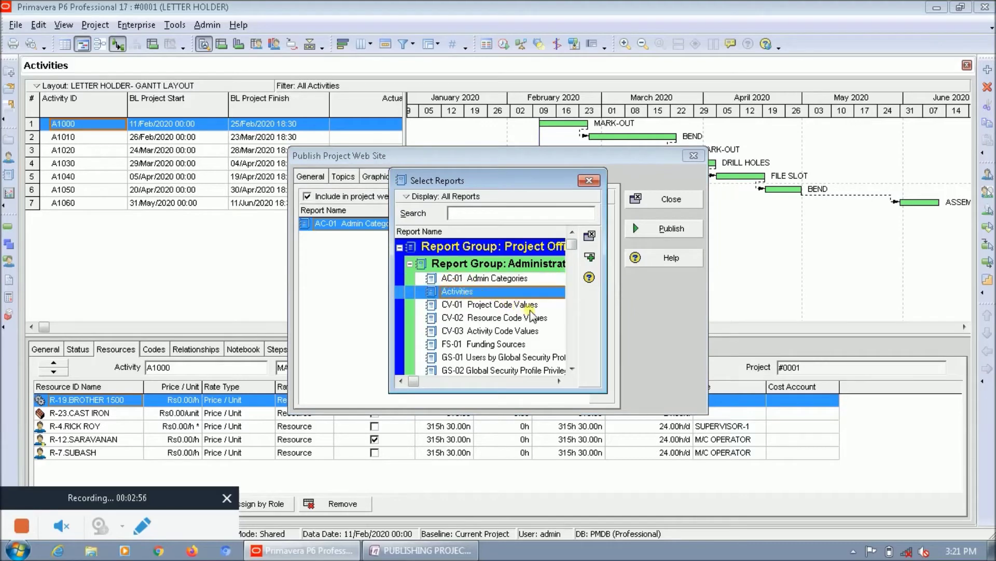
# Look through the available reports from the Administration and Resources groups to the Cost and Resource Usage groups
pyautogui.click(571, 368)
pyautogui.click(571, 369)
pyautogui.click(571, 368)
pyautogui.click(572, 368)
pyautogui.click(571, 368)
pyautogui.click(572, 369)
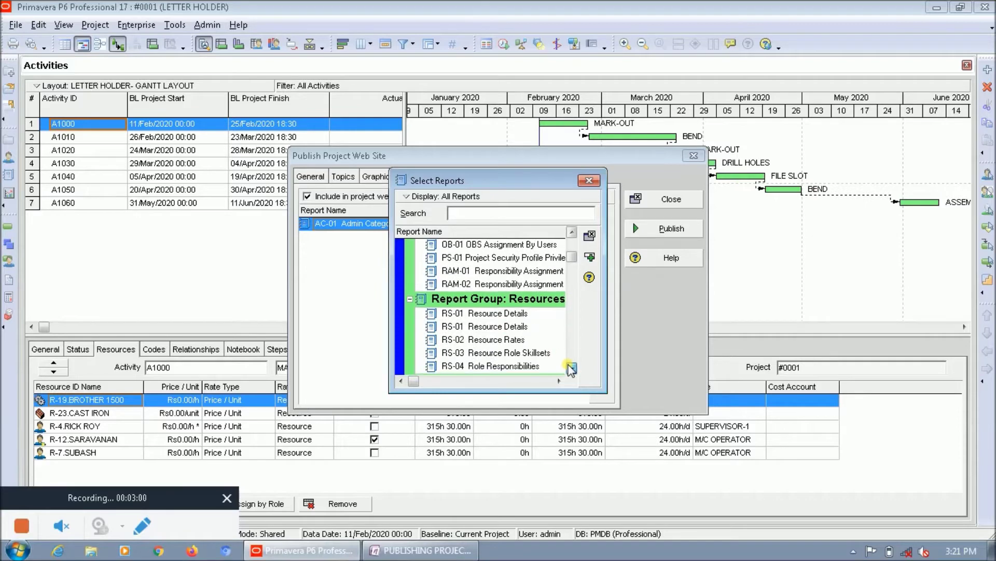
pyautogui.click(572, 368)
pyautogui.click(571, 368)
pyautogui.click(571, 369)
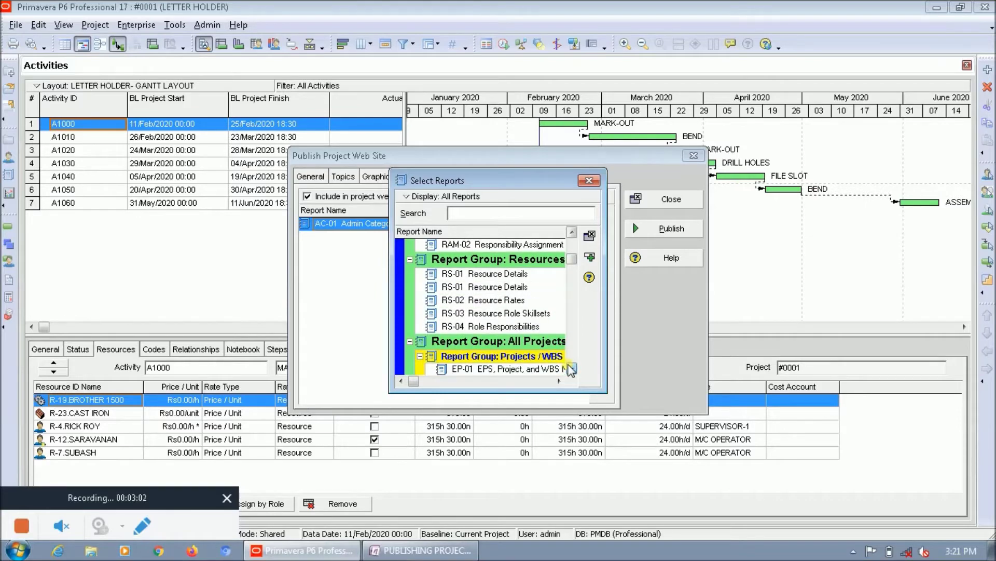
pyautogui.click(571, 369)
pyautogui.click(572, 369)
pyautogui.click(572, 368)
pyautogui.click(572, 368)
pyautogui.click(572, 368)
pyautogui.click(572, 368)
pyautogui.click(571, 369)
pyautogui.click(571, 369)
pyautogui.click(571, 368)
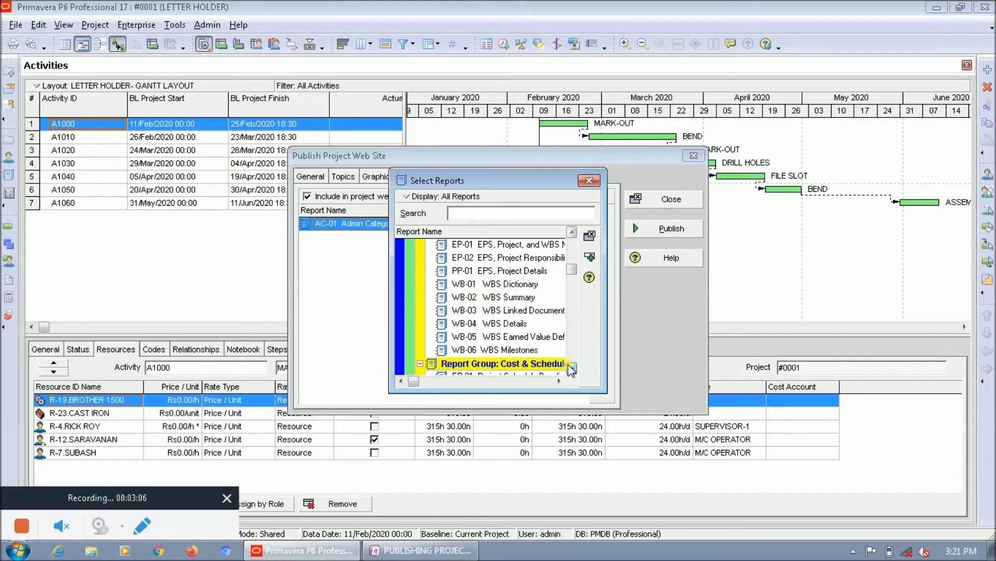
pyautogui.click(572, 369)
pyautogui.tripleClick(572, 368)
pyautogui.click(572, 368)
pyautogui.doubleClick(572, 369)
pyautogui.doubleClick(572, 368)
pyautogui.tripleClick(571, 369)
pyautogui.doubleClick(571, 368)
pyautogui.doubleClick(572, 368)
pyautogui.click(571, 369)
pyautogui.doubleClick(571, 369)
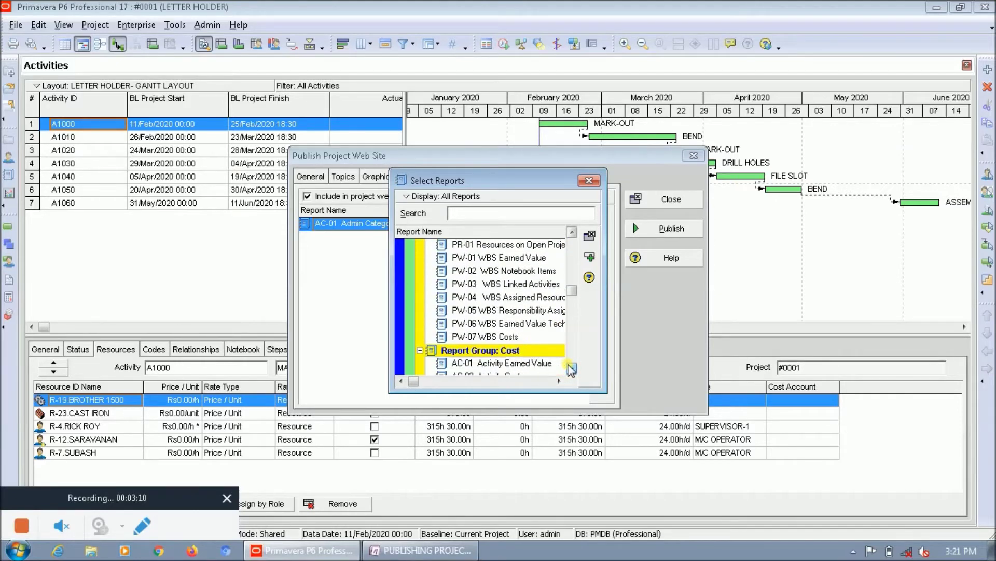
pyautogui.click(571, 369)
pyautogui.doubleClick(571, 369)
pyautogui.doubleClick(572, 368)
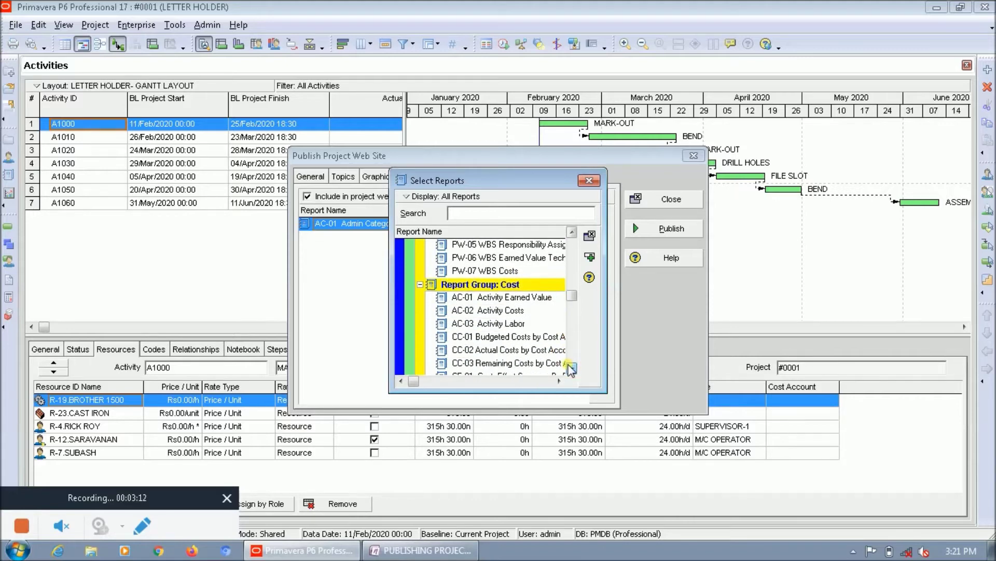
pyautogui.doubleClick(572, 368)
pyautogui.tripleClick(572, 369)
pyautogui.tripleClick(571, 369)
pyautogui.tripleClick(571, 369)
pyautogui.doubleClick(572, 368)
pyautogui.click(571, 369)
pyautogui.click(571, 368)
pyautogui.tripleClick(572, 368)
pyautogui.tripleClick(571, 369)
pyautogui.doubleClick(571, 368)
pyautogui.tripleClick(571, 369)
pyautogui.tripleClick(572, 368)
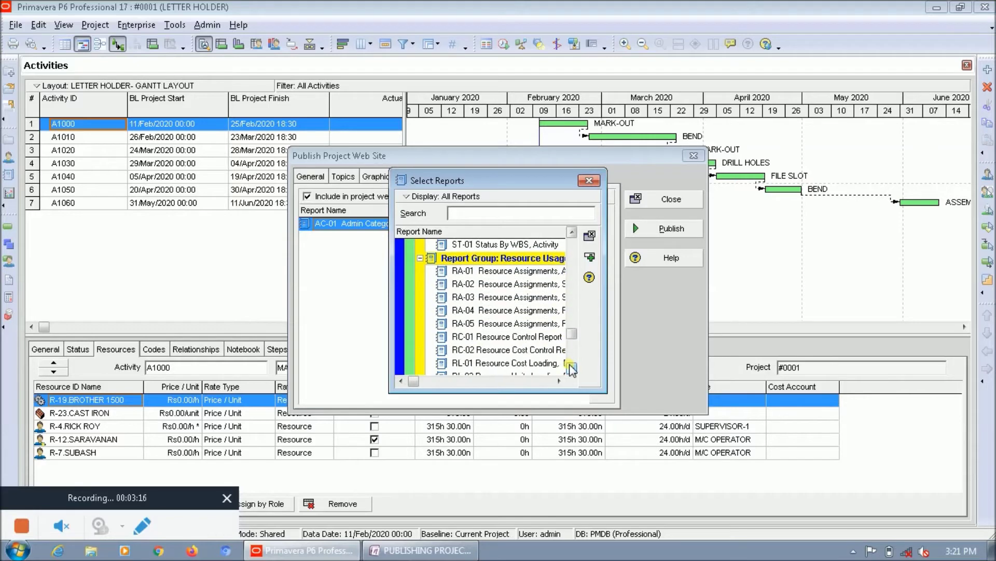
# Assign the selected Activities report and publish the project web site, creating the WEBREPORT directory on the desktop
pyautogui.click(589, 257)
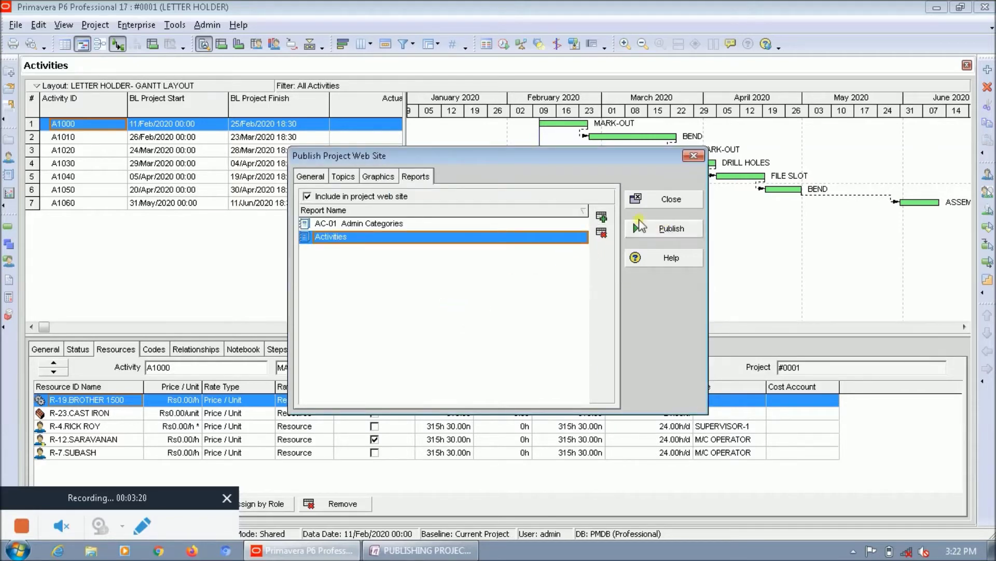
pyautogui.click(667, 236)
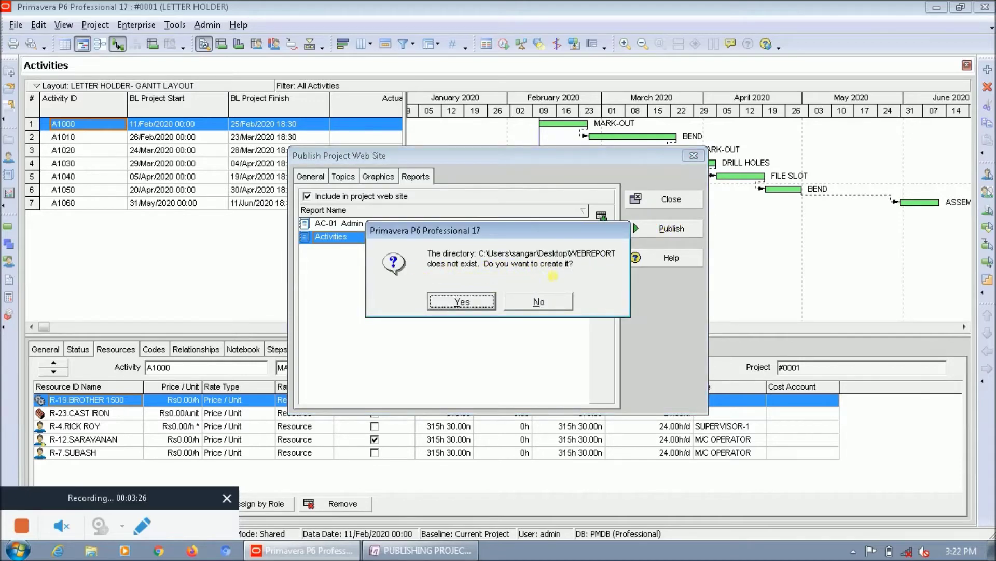
pyautogui.click(461, 300)
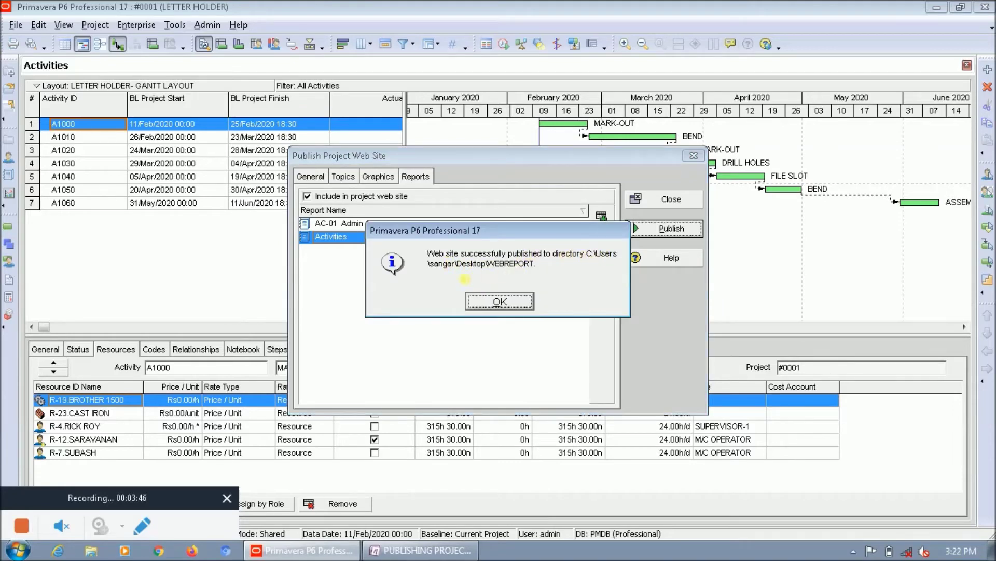
pyautogui.click(514, 302)
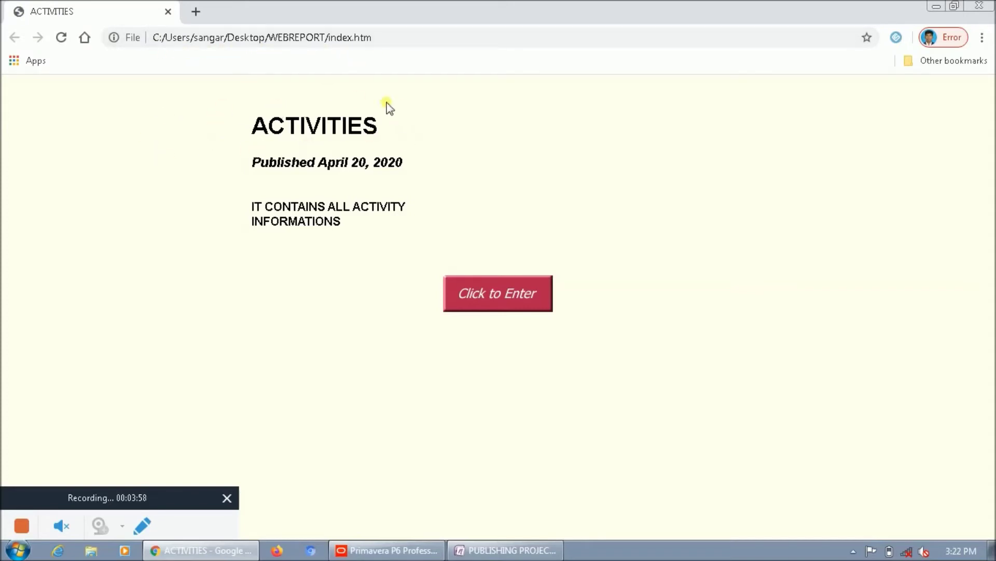
# Enter the published web site and view the activity layouts Work Load Analysis, LETTER HOLDER- GANTT LAYOUT and 2 Week Lookahead
pyautogui.click(492, 300)
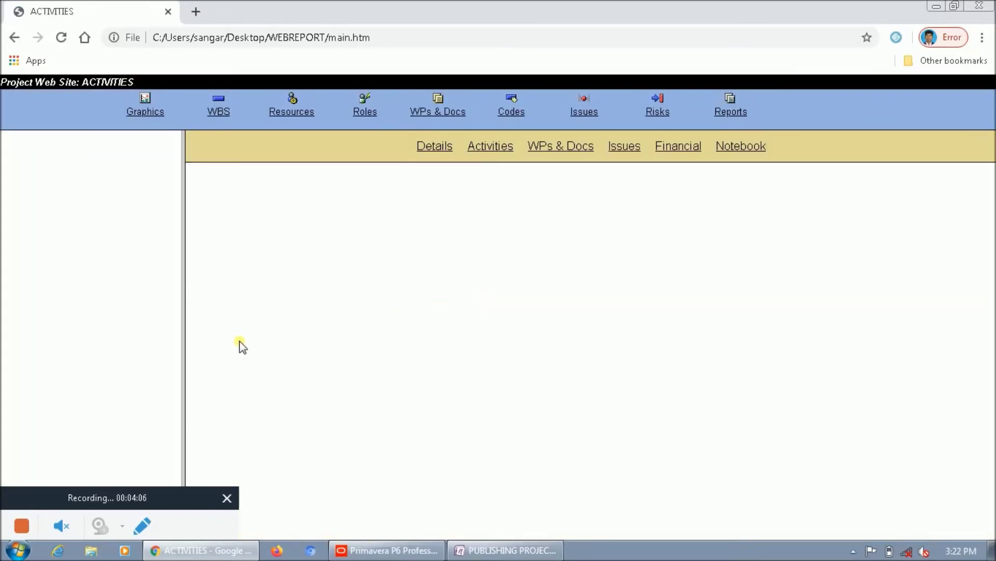
pyautogui.click(141, 109)
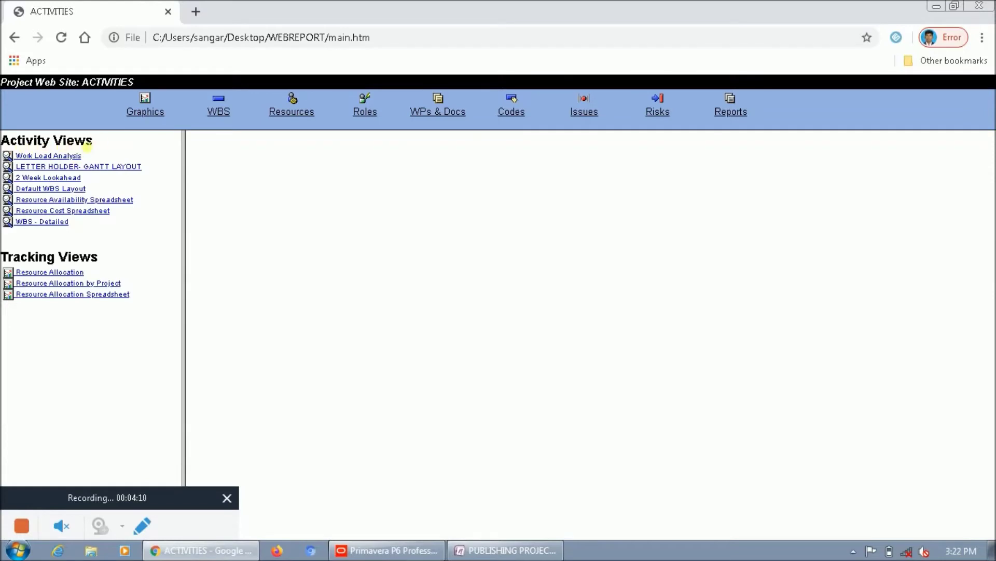
pyautogui.click(68, 155)
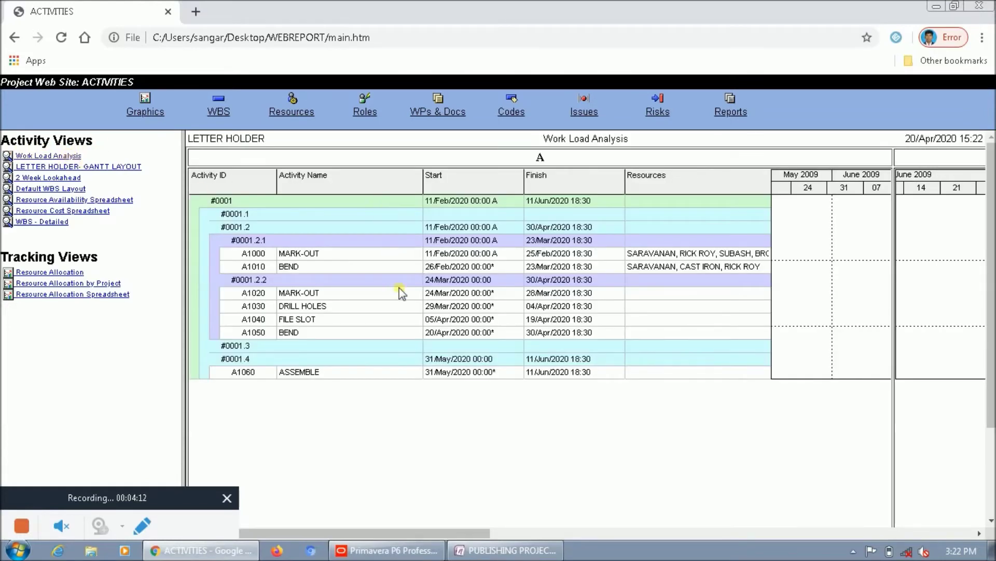
pyautogui.click(95, 168)
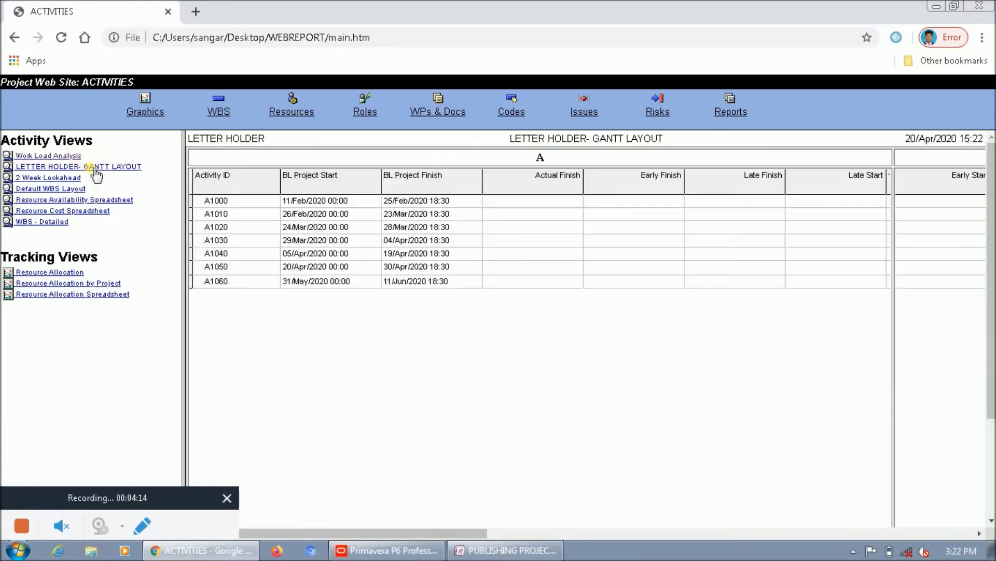
pyautogui.click(51, 177)
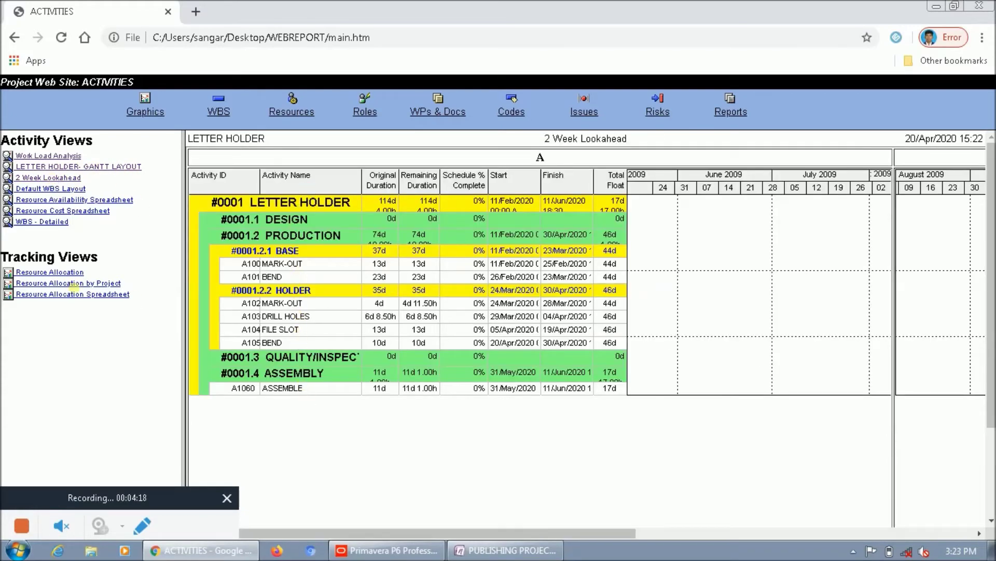
# View the tracking layouts Resource Allocation, Resource Allocation by Project and Resource Allocation Spreadsheet, and close the web site preview
pyautogui.click(52, 272)
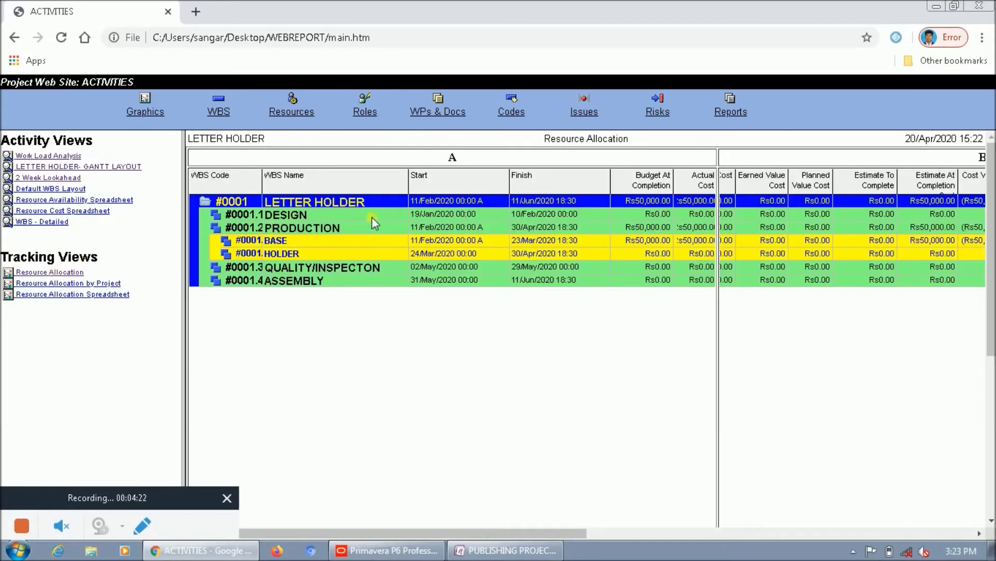
pyautogui.click(53, 283)
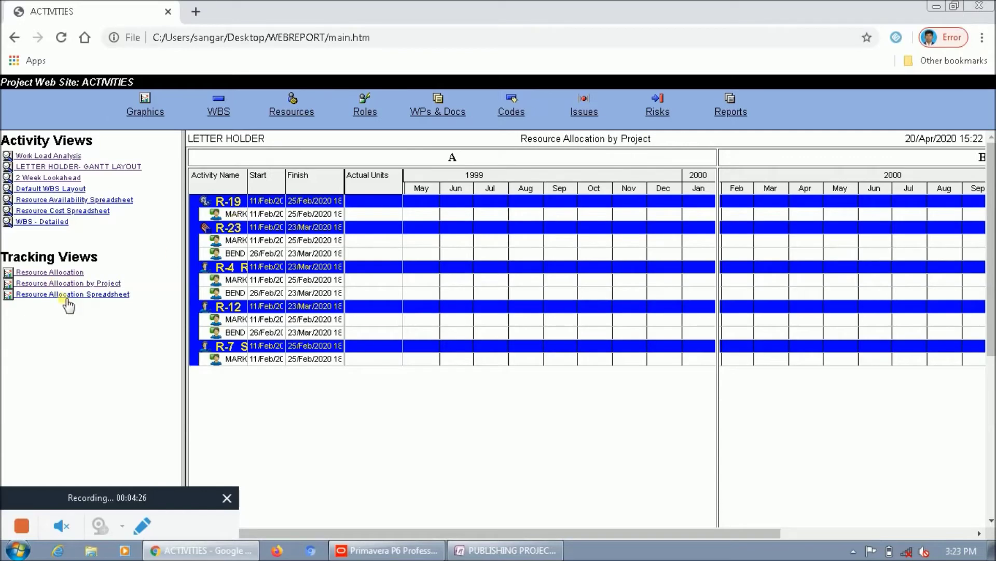
pyautogui.click(67, 295)
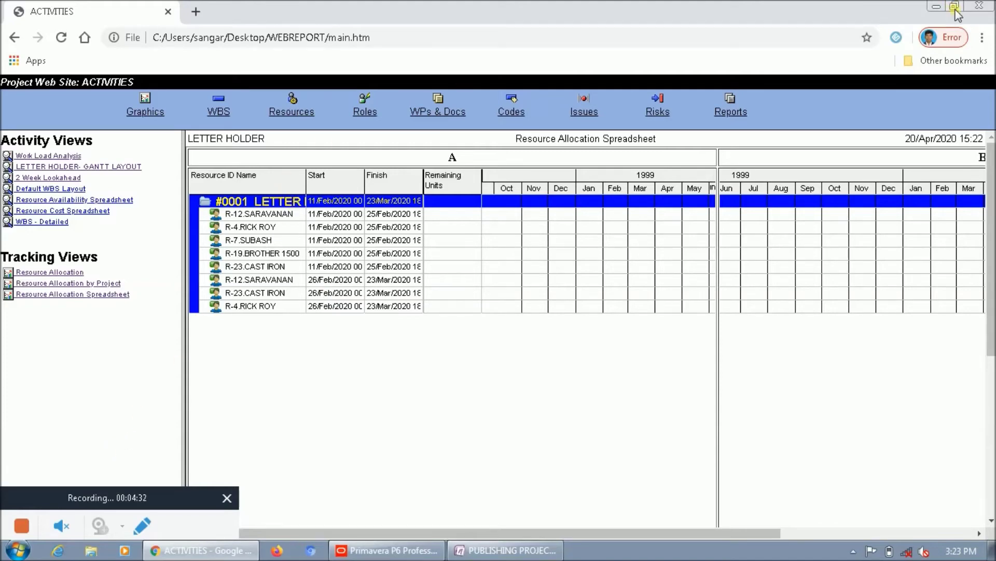
pyautogui.click(977, 6)
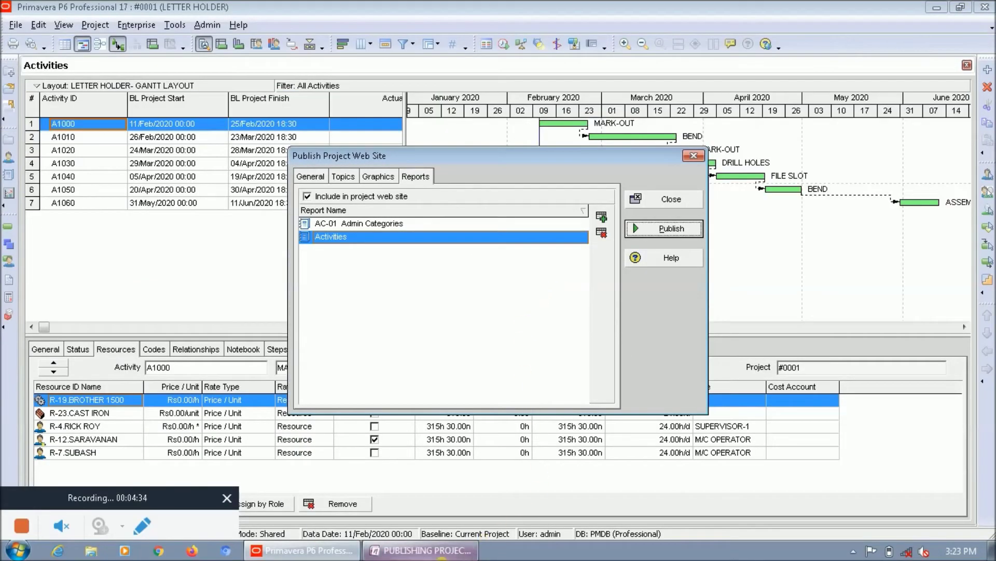
# Switch to OneNote, highlight the line CUSTOMIZING THE APPEARANCE OF A PROJECT WEBSITE, and return to Primavera P6
pyautogui.click(442, 553)
pyautogui.moveTo(588, 214); pyautogui.dragTo(84, 214)
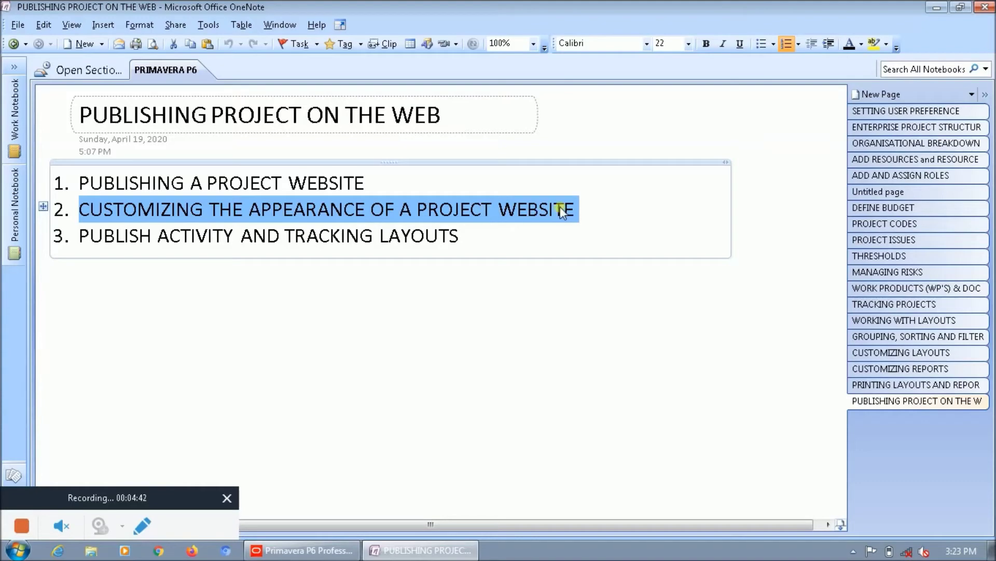
pyautogui.click(302, 550)
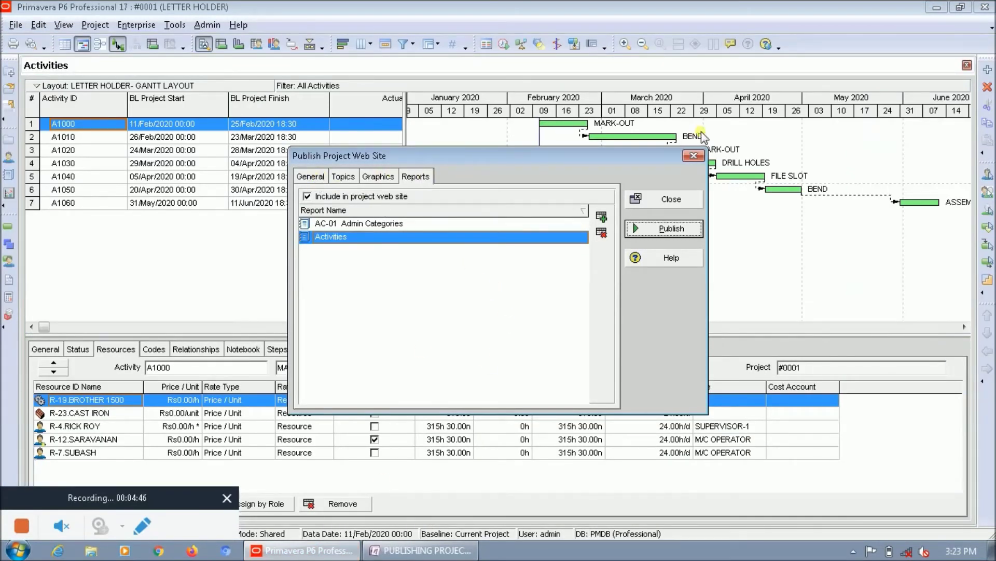
# Reopen the project web site publishing settings and open the Default Scheme display properties for editing
pyautogui.click(693, 155)
pyautogui.click(175, 25)
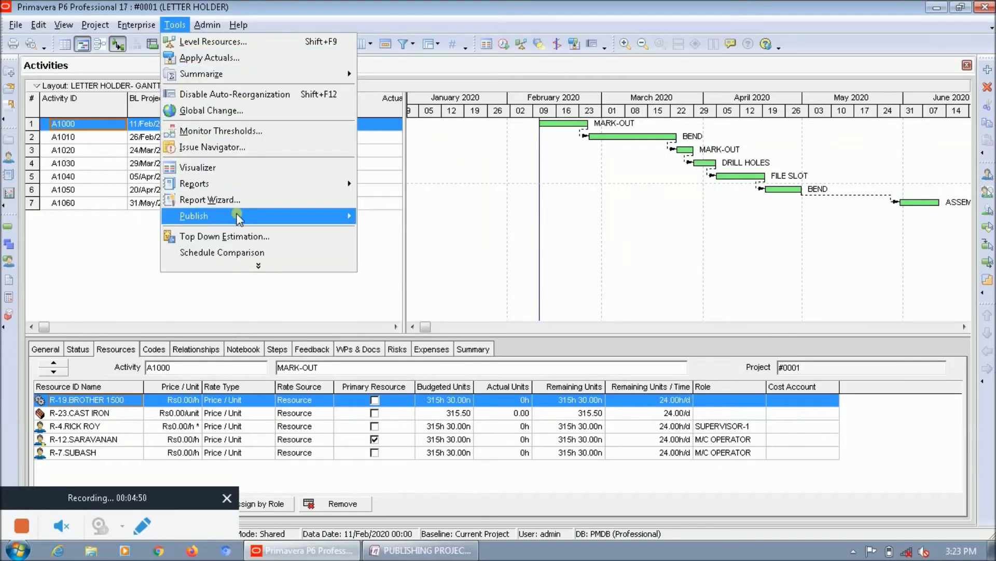
pyautogui.moveTo(244, 215)
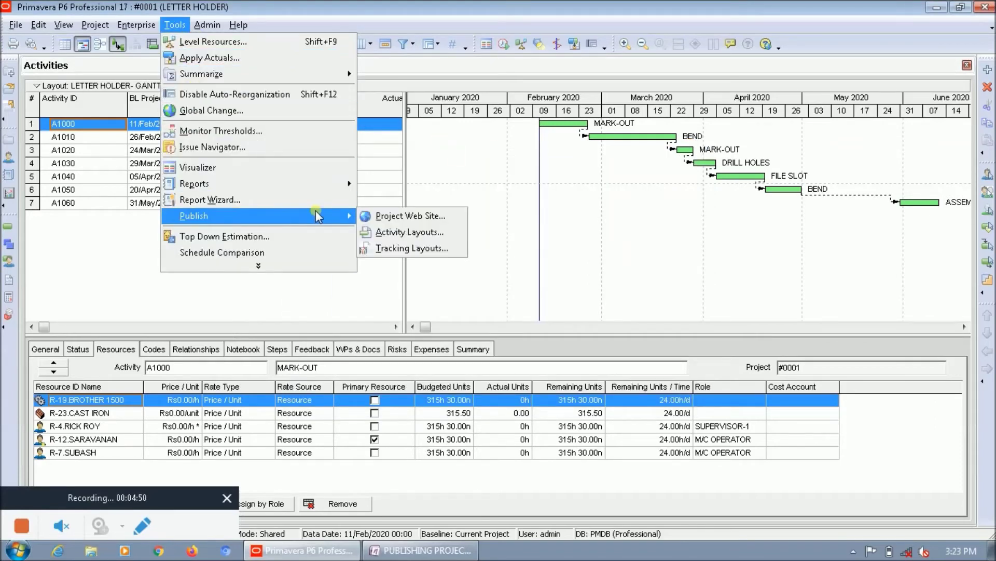
pyautogui.click(407, 216)
pyautogui.click(314, 178)
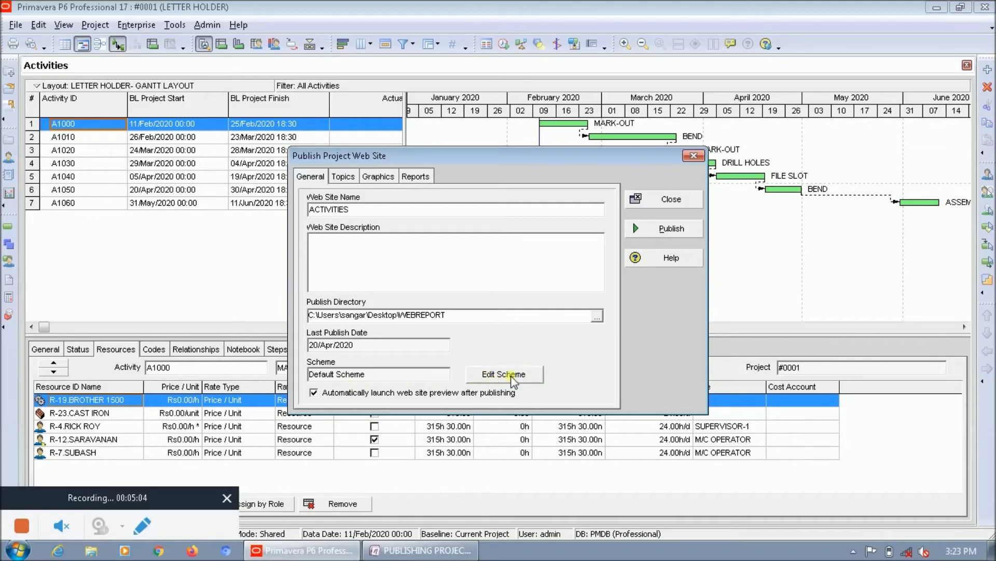
pyautogui.click(522, 375)
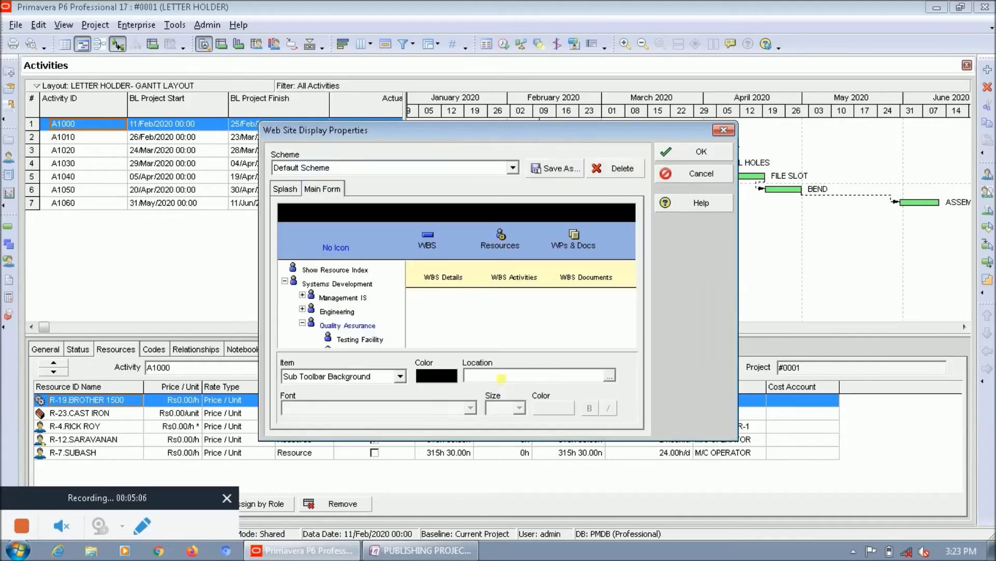
pyautogui.click(334, 244)
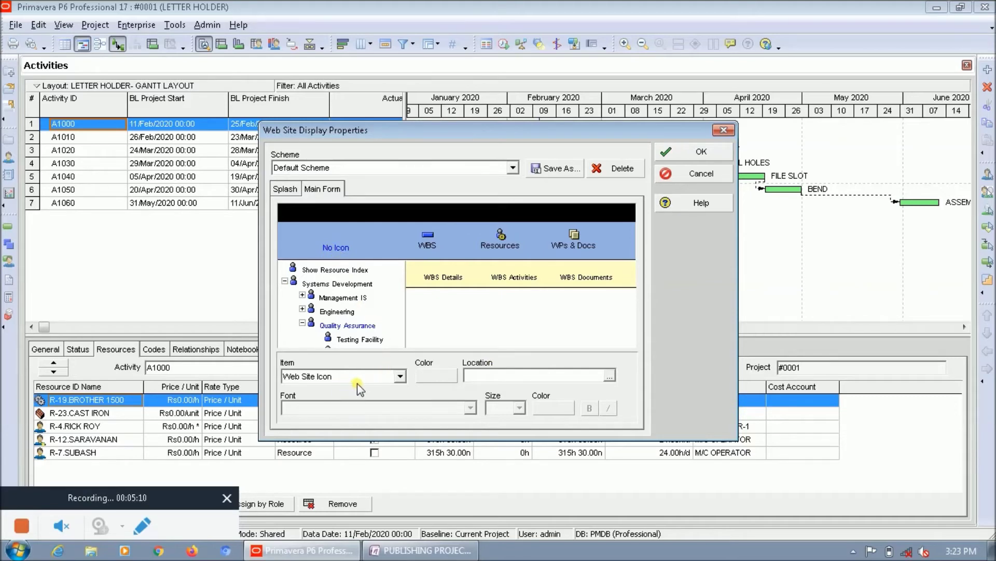
pyautogui.click(609, 374)
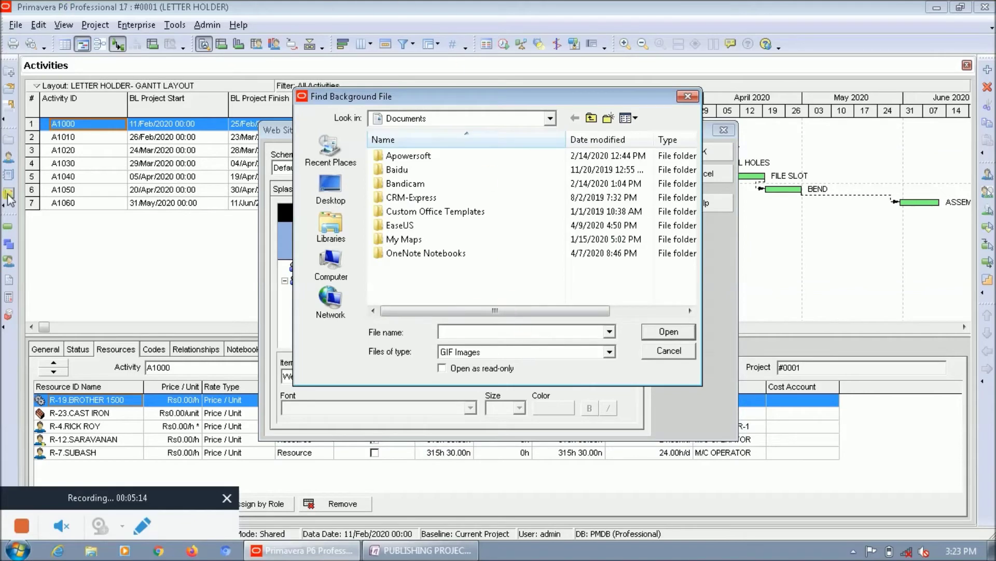
pyautogui.click(609, 352)
pyautogui.click(609, 350)
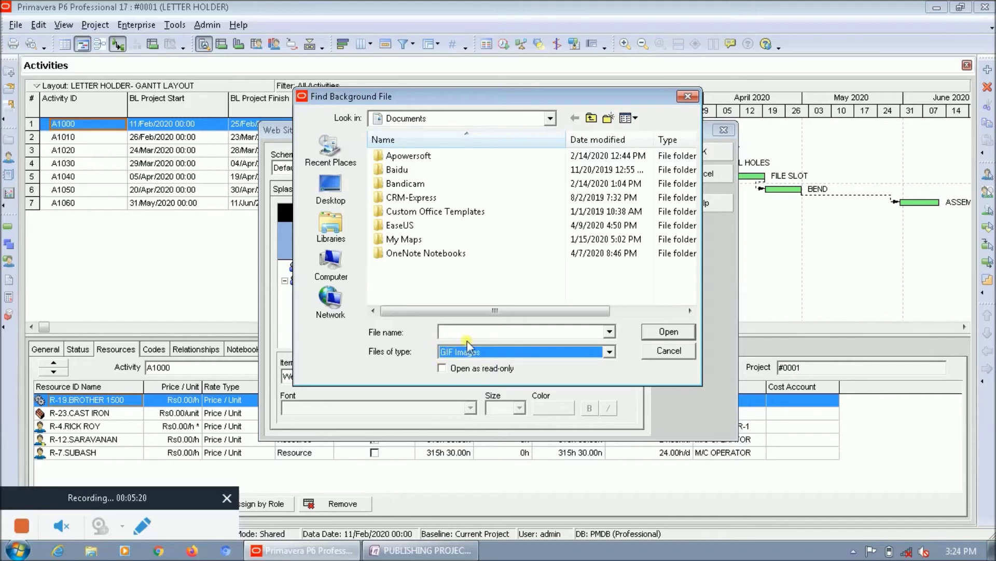
pyautogui.click(688, 96)
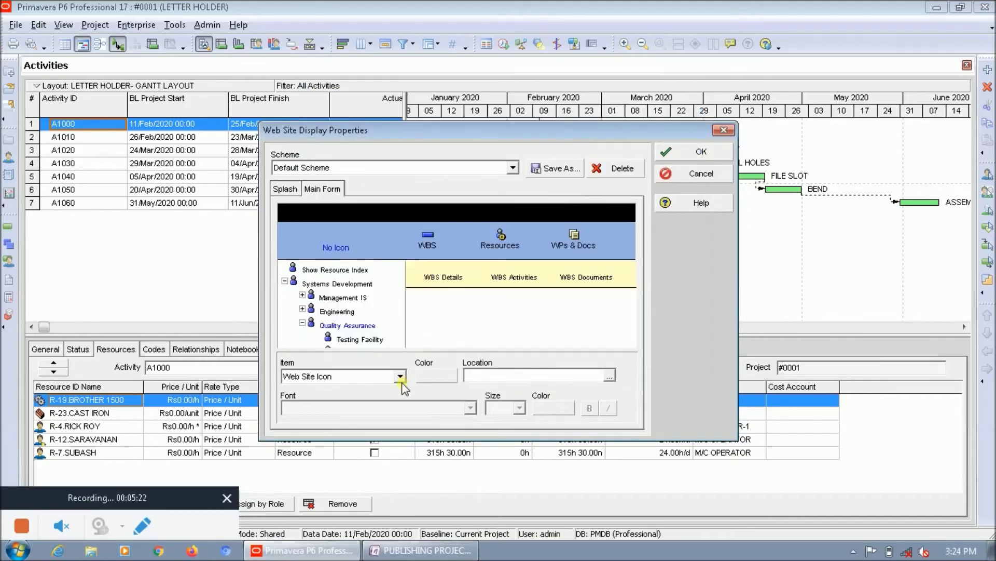
# Set the main form's Toolbar Menu Text to the Braggadocio font in green
pyautogui.click(342, 247)
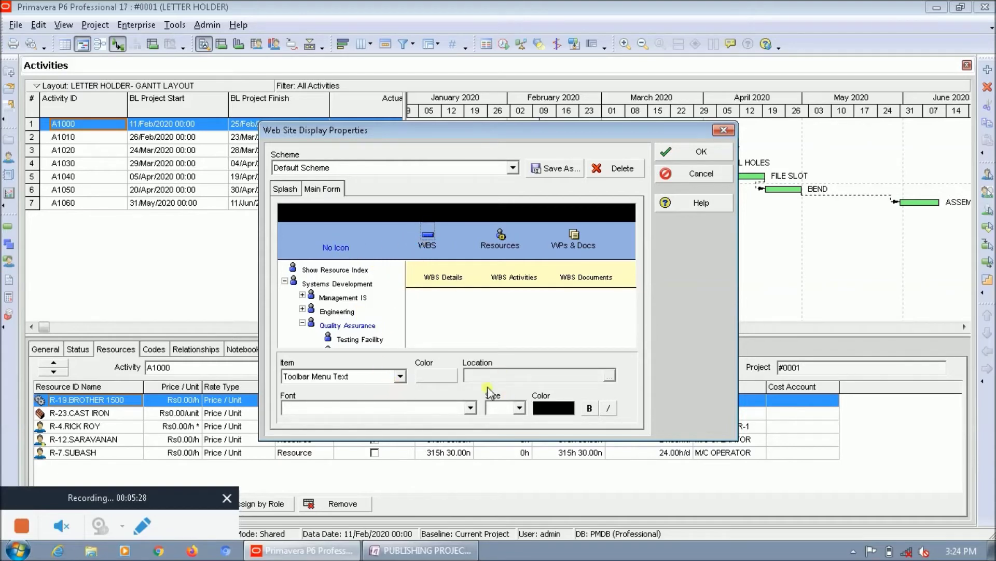
pyautogui.click(471, 409)
pyautogui.click(393, 452)
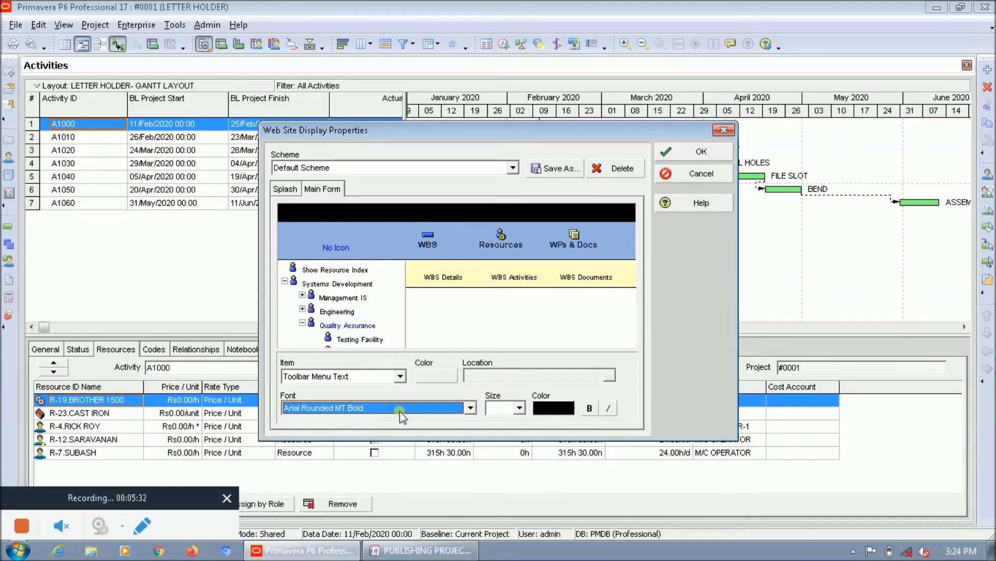
pyautogui.click(471, 408)
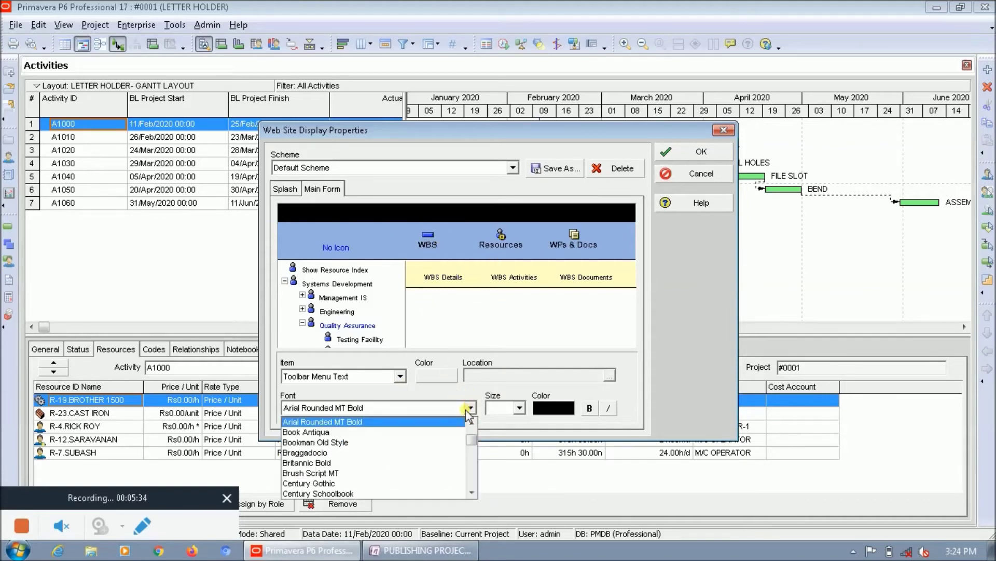
pyautogui.click(420, 452)
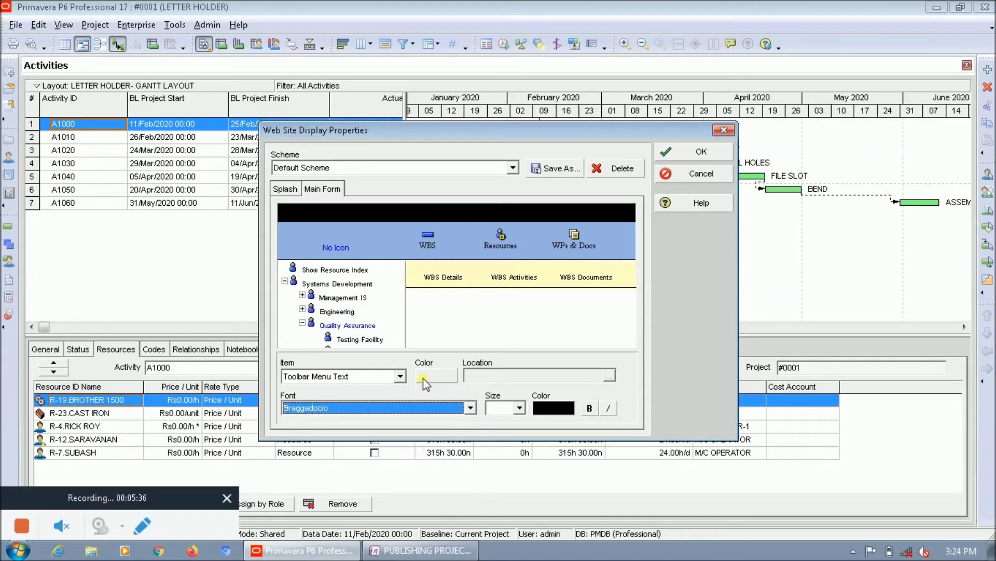
pyautogui.click(553, 408)
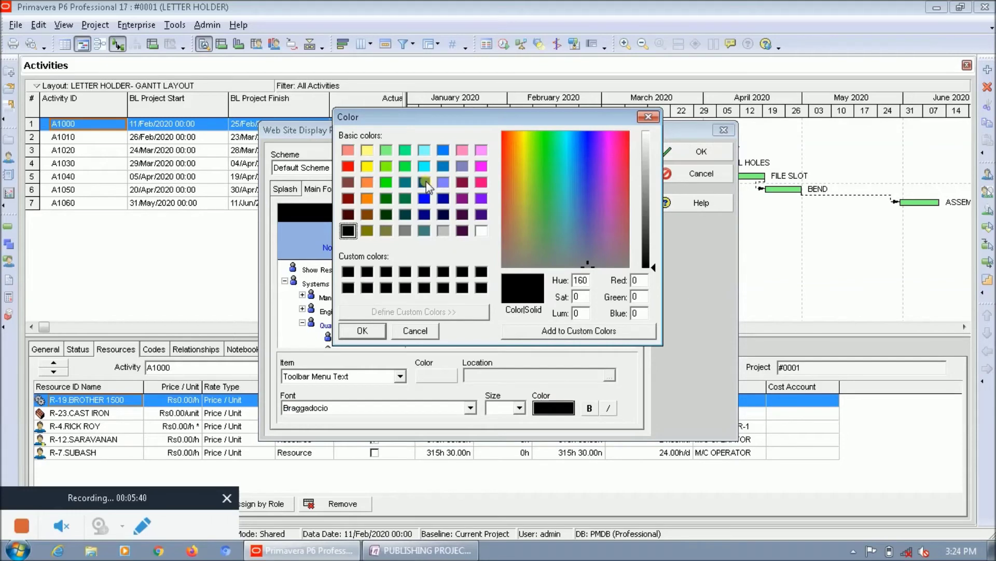
pyautogui.click(390, 183)
pyautogui.click(363, 331)
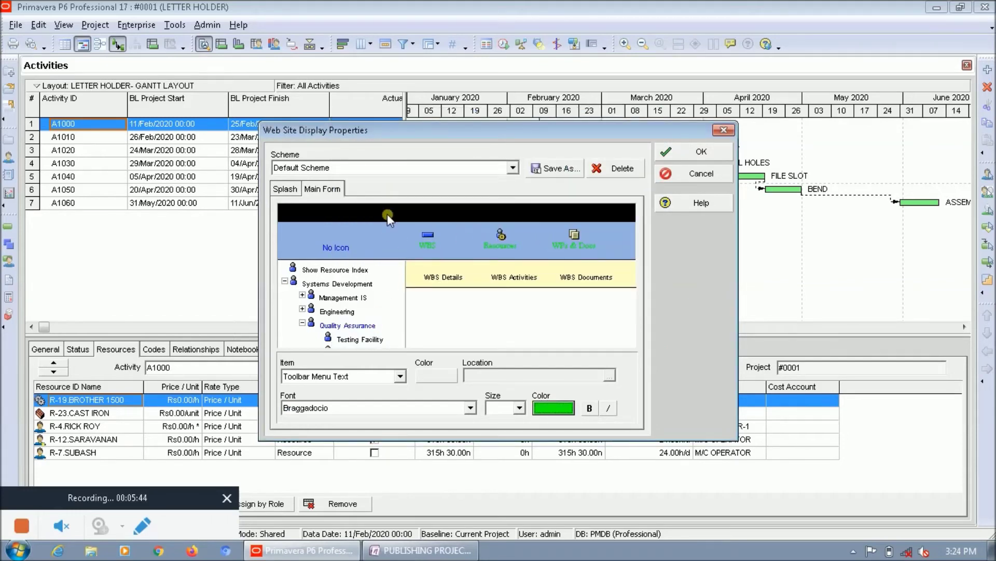
# Set the main form's Tree Text colour to dark purple (red 64, green 0, blue 128)
pyautogui.click(334, 270)
pyautogui.click(554, 409)
pyautogui.click(482, 215)
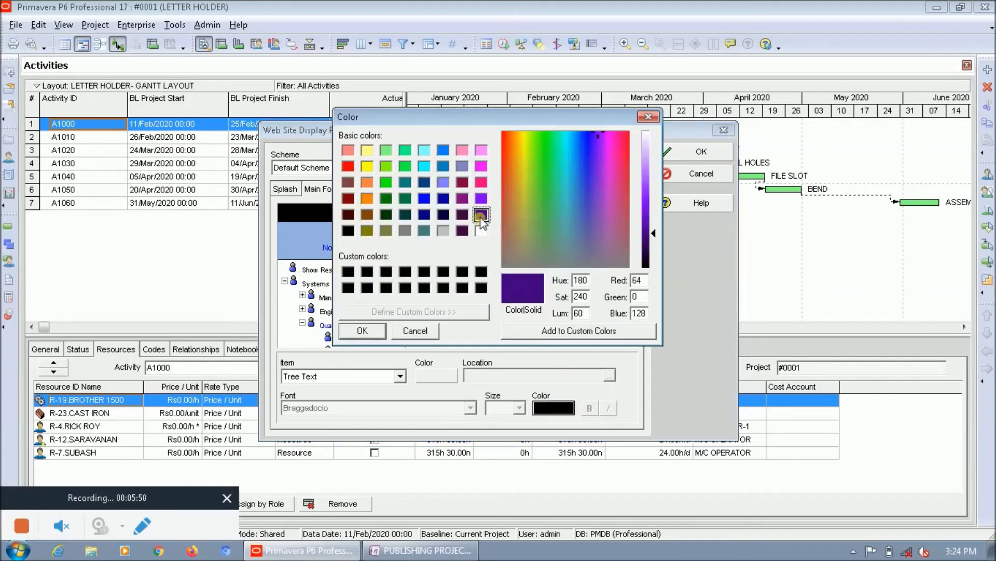
pyautogui.click(363, 331)
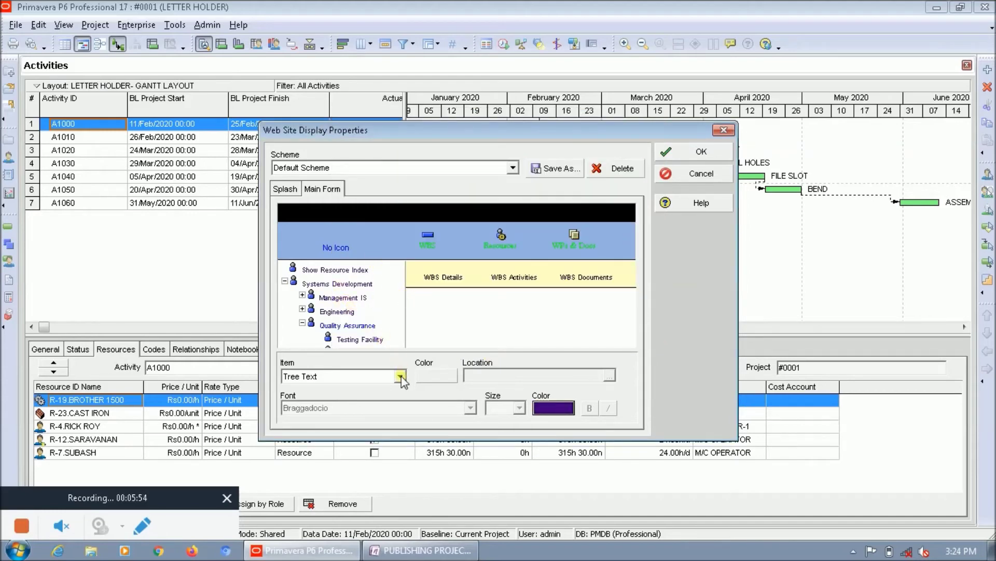
pyautogui.click(332, 270)
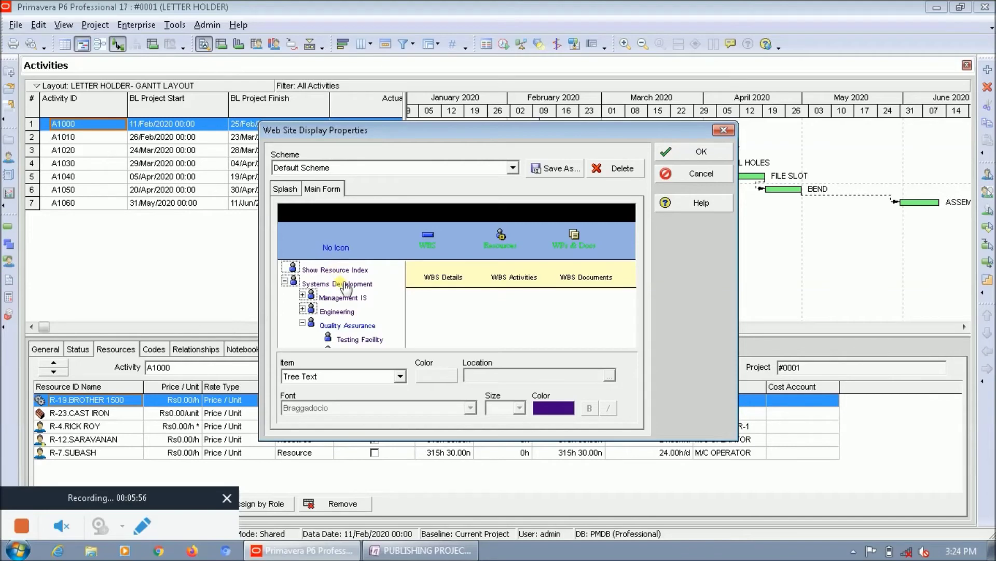
pyautogui.click(355, 342)
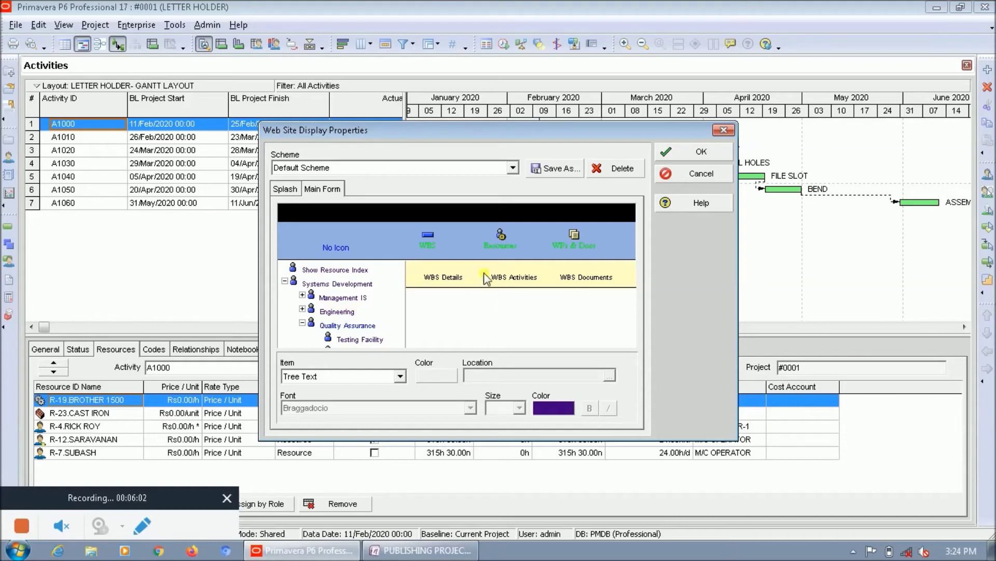
# Review the splash page items, including the Splash Screen Logo file selection, without choosing a file, and return to the main form preview
pyautogui.click(291, 191)
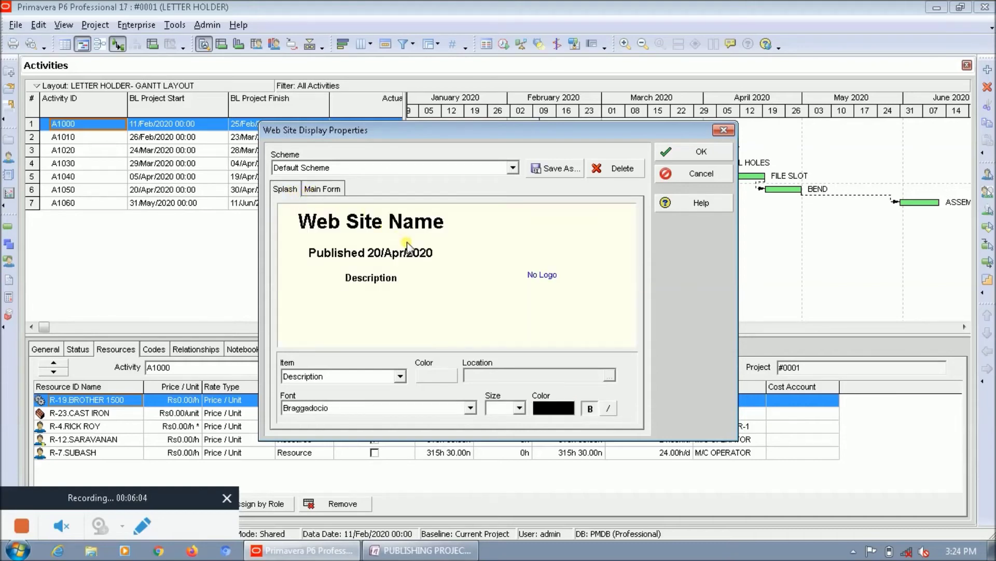
pyautogui.click(412, 223)
pyautogui.click(353, 259)
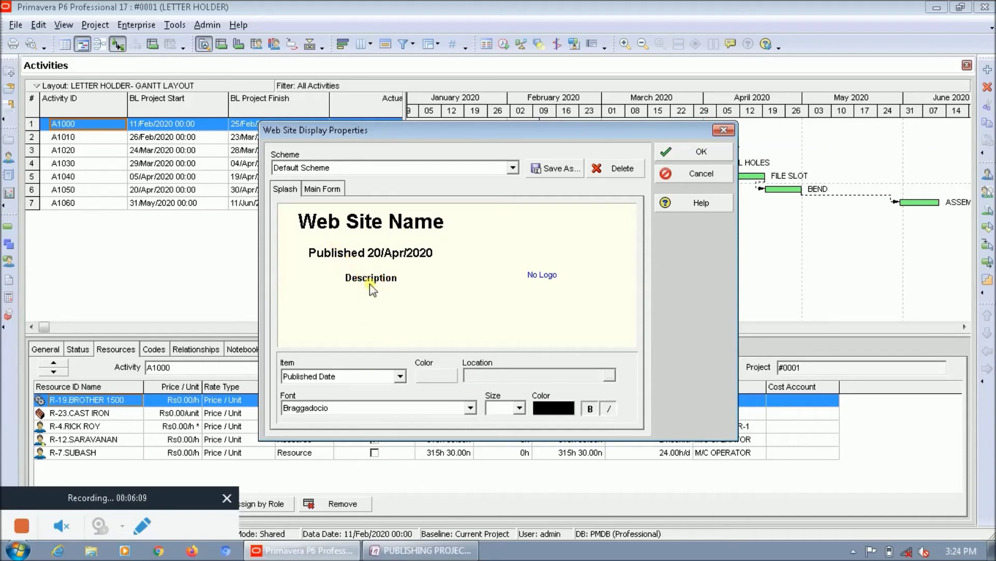
pyautogui.click(538, 279)
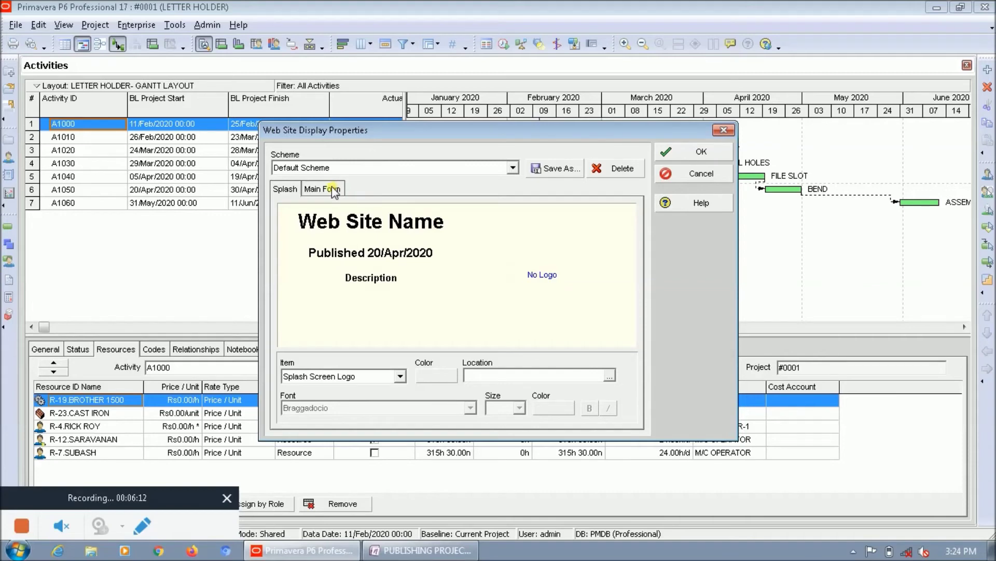
pyautogui.click(606, 373)
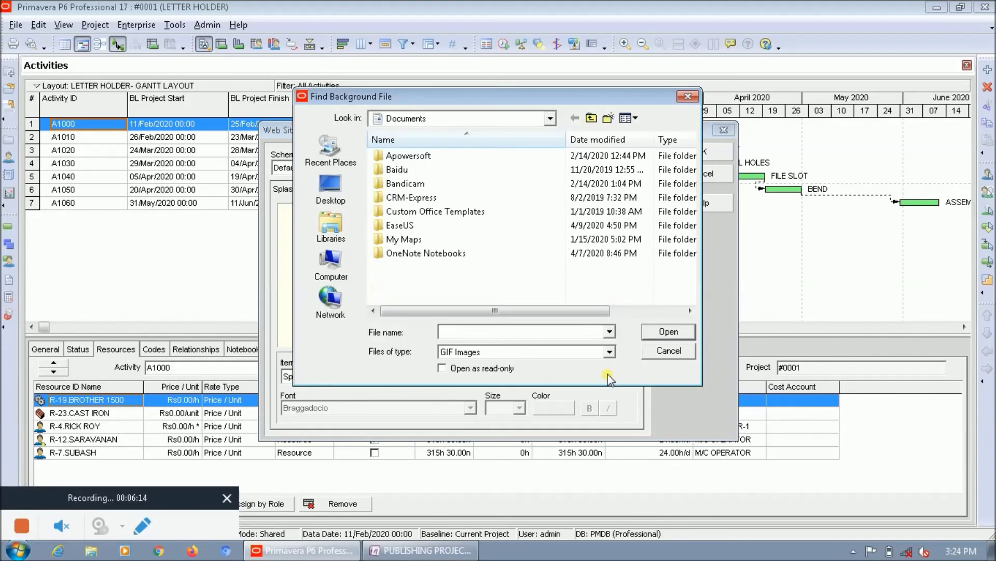
pyautogui.click(688, 98)
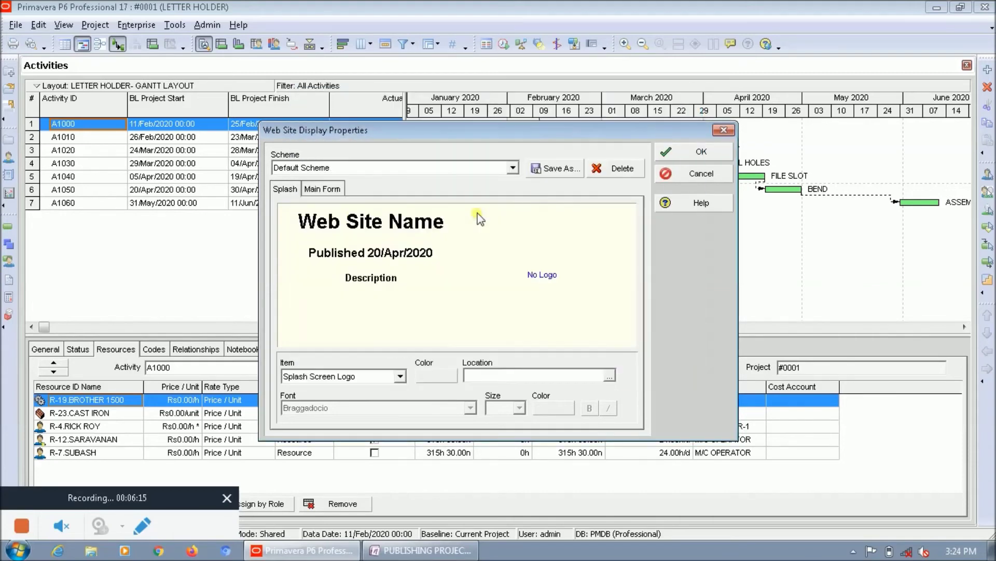
pyautogui.click(336, 191)
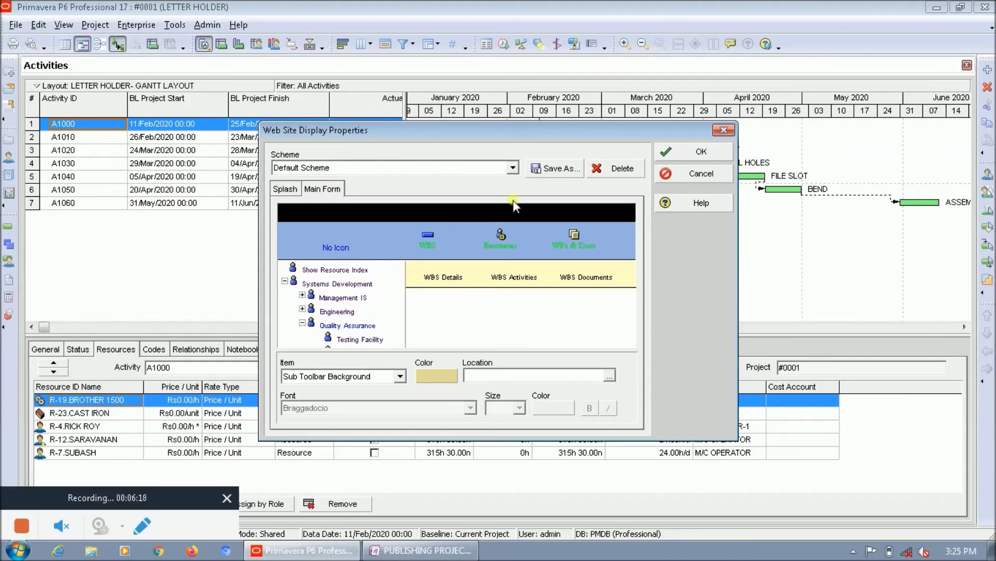
# Save the customized scheme as ACTIVITIES, accept the display properties with the scheme saved as ACTIVITY, and close the web site publishing settings
pyautogui.click(573, 169)
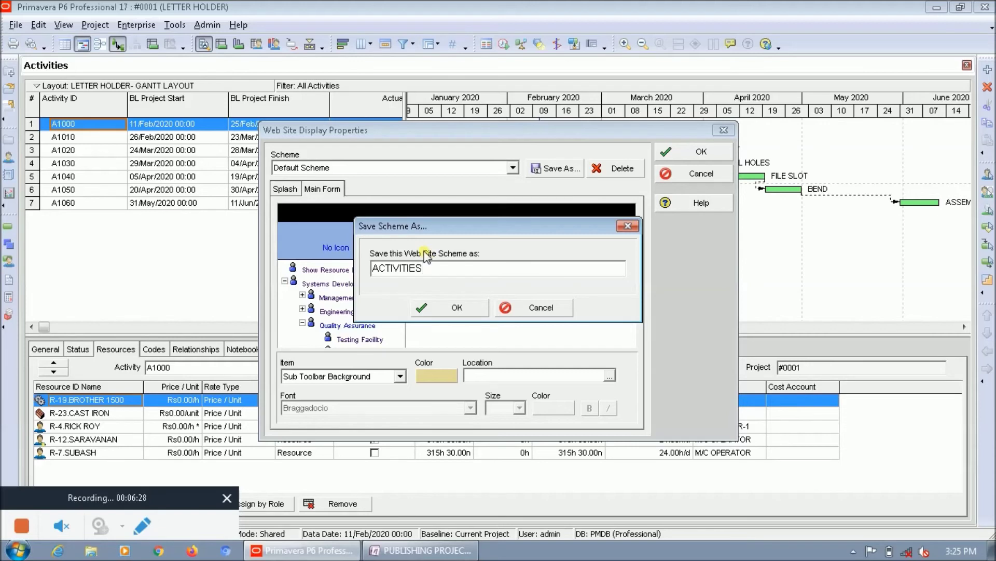
pyautogui.click(448, 308)
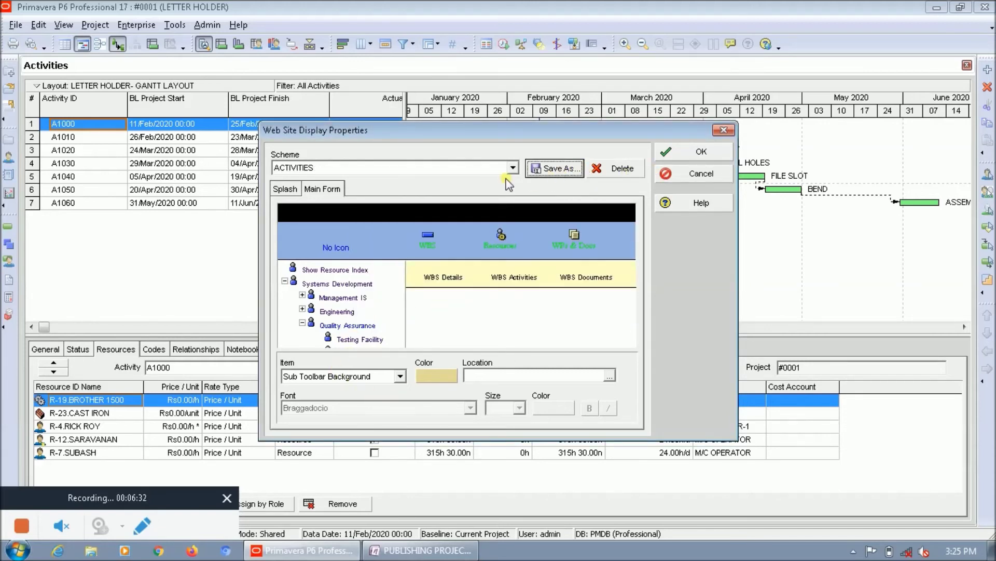
pyautogui.click(679, 156)
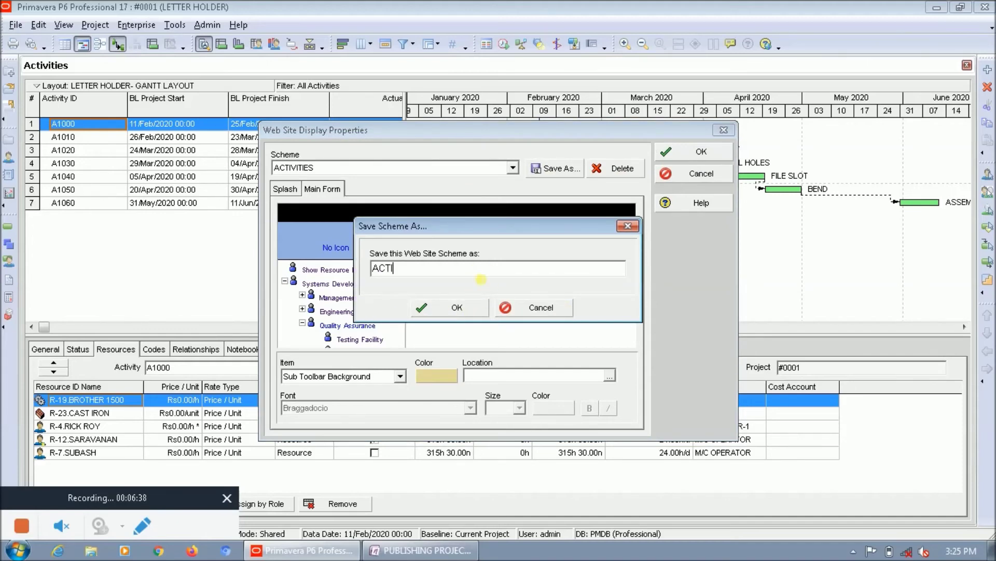
pyautogui.click(450, 307)
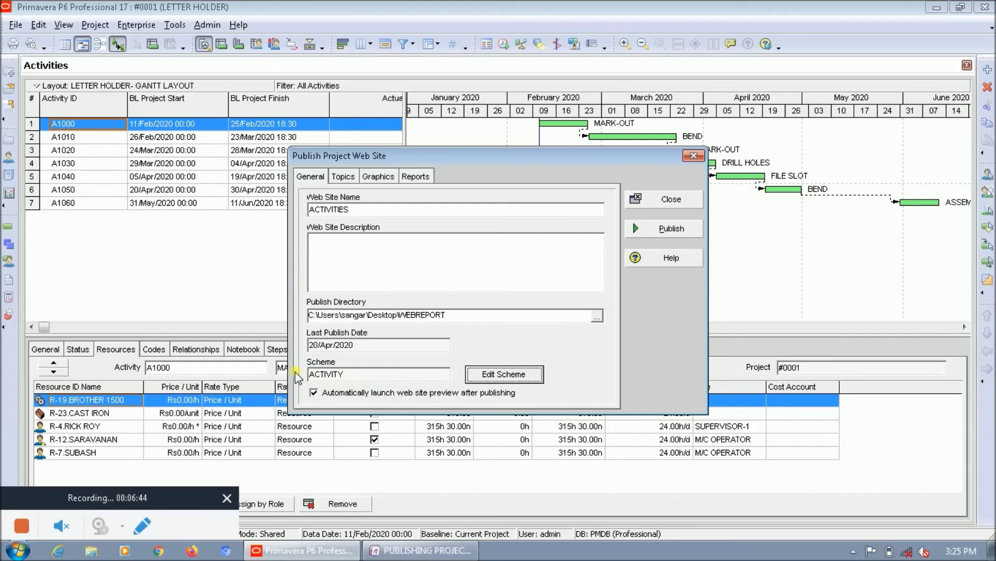
pyautogui.click(656, 204)
# Switch to OneNote, highlight the line PUBLISH ACTIVITY AND TRACKING LAYOUTS, and return to Primavera P6
pyautogui.click(421, 549)
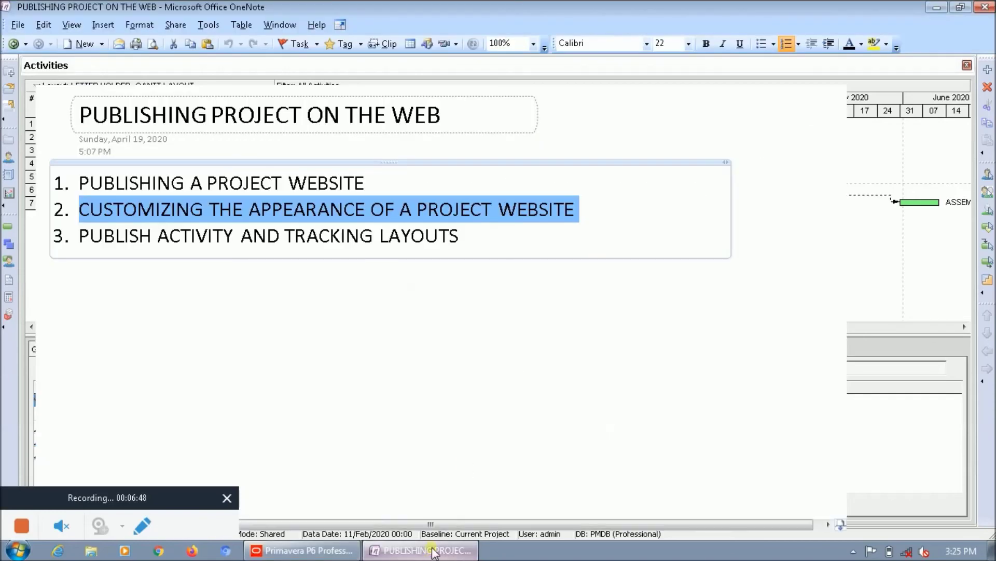
pyautogui.moveTo(494, 247); pyautogui.dragTo(85, 242)
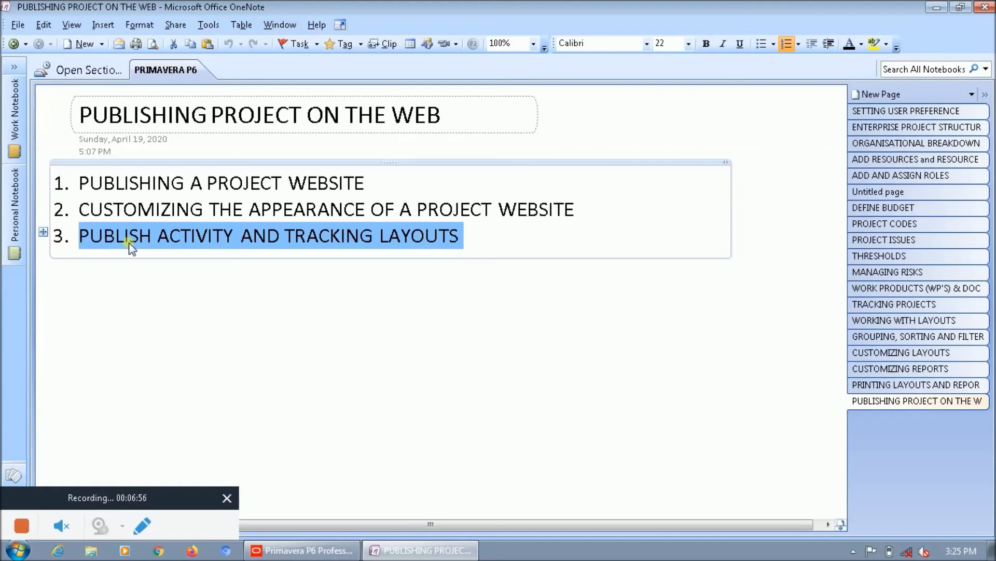
pyautogui.click(327, 552)
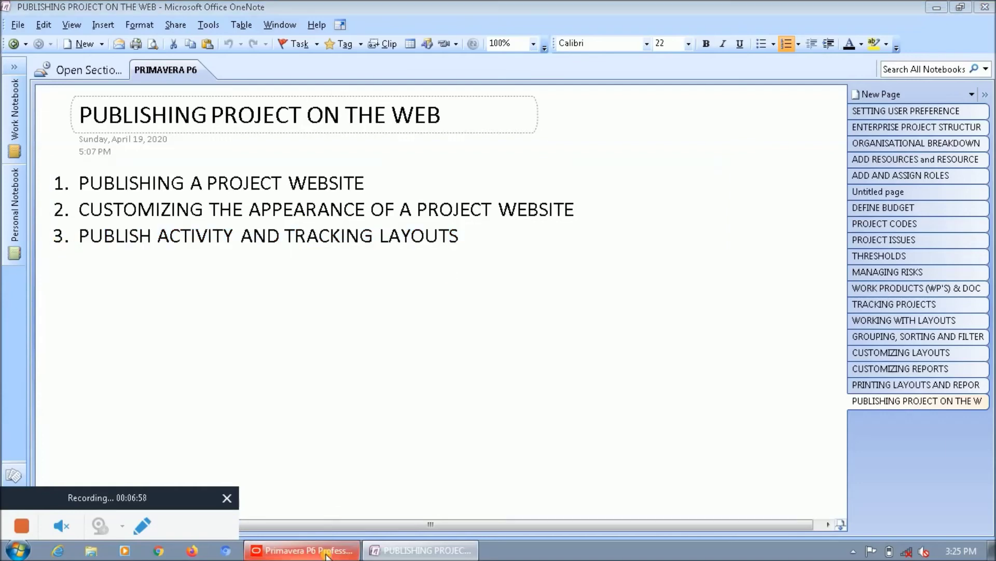
# Publish the activity layout 2 Week Lookahead to an HTML file named 24 in the Publish folder
pyautogui.click(175, 25)
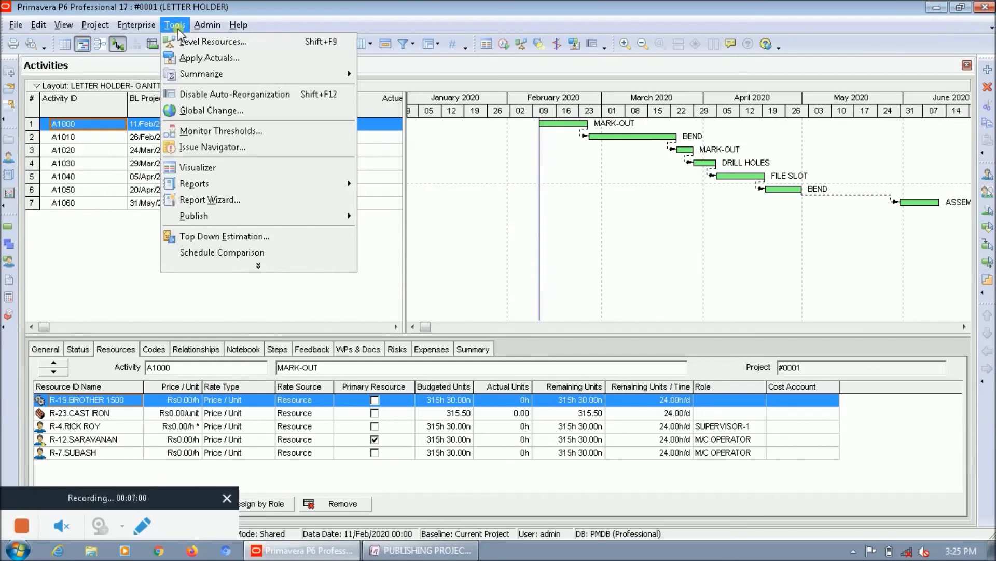
pyautogui.moveTo(181, 220)
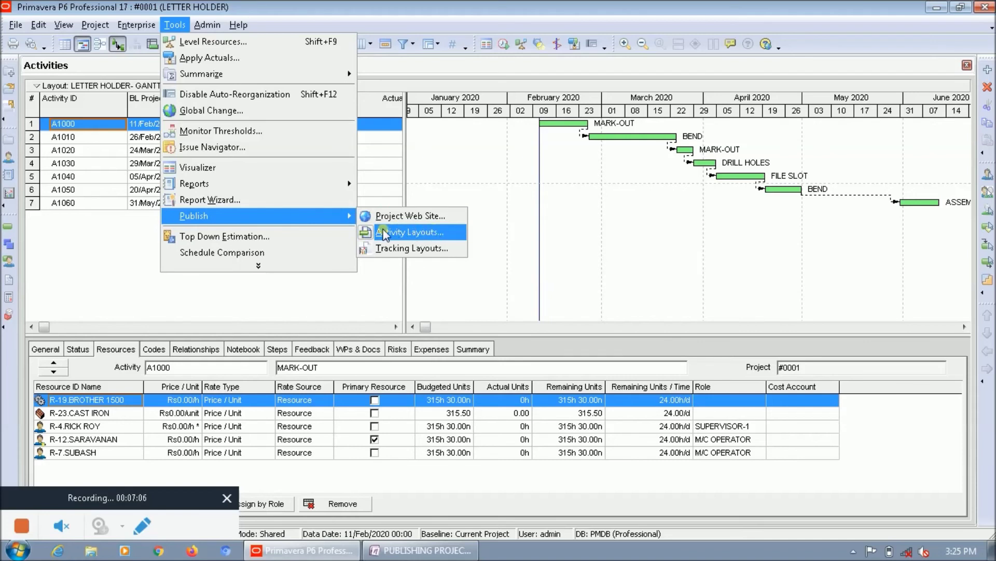
pyautogui.click(427, 234)
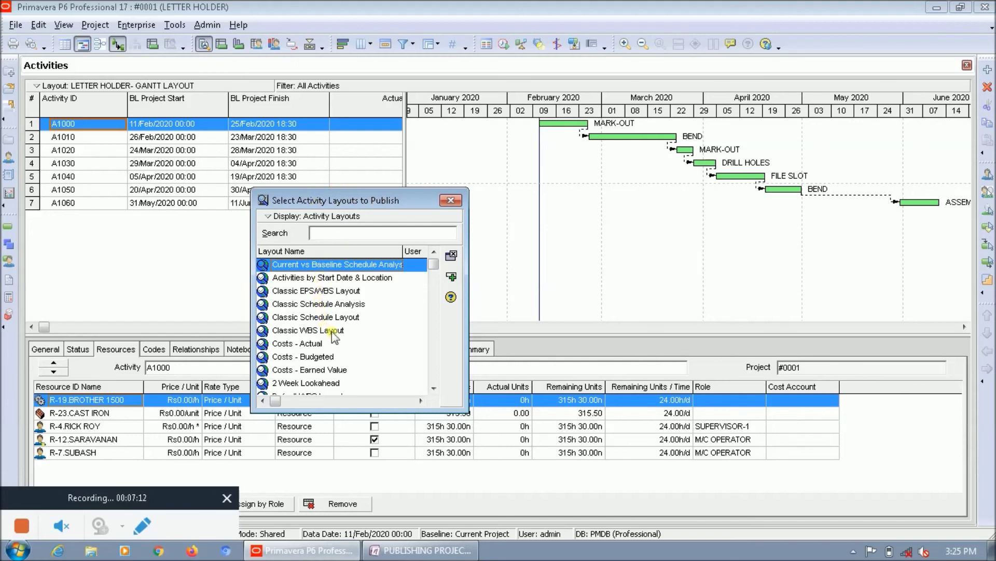
pyautogui.scroll(-2, 435, 394)
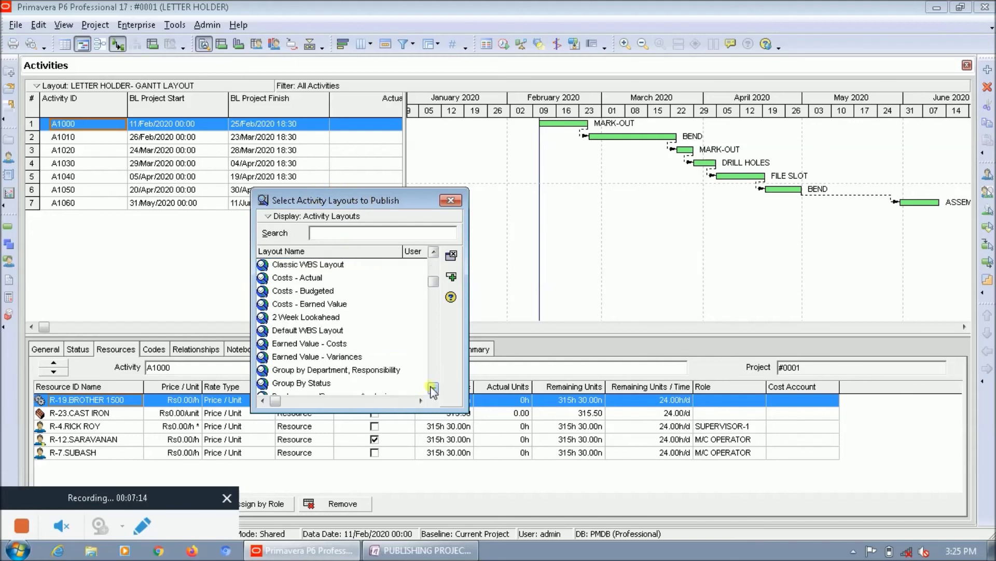
pyautogui.click(298, 319)
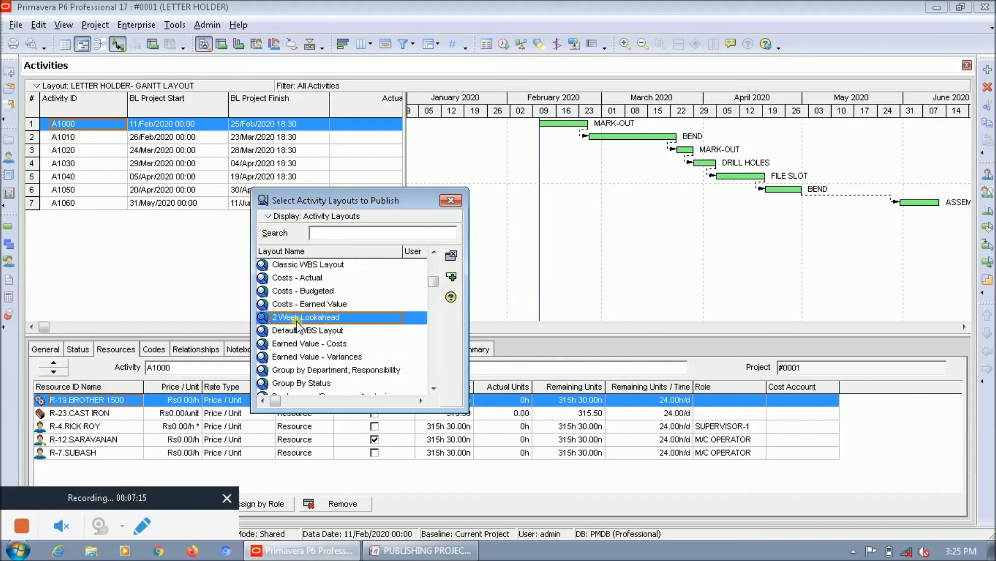
pyautogui.click(450, 281)
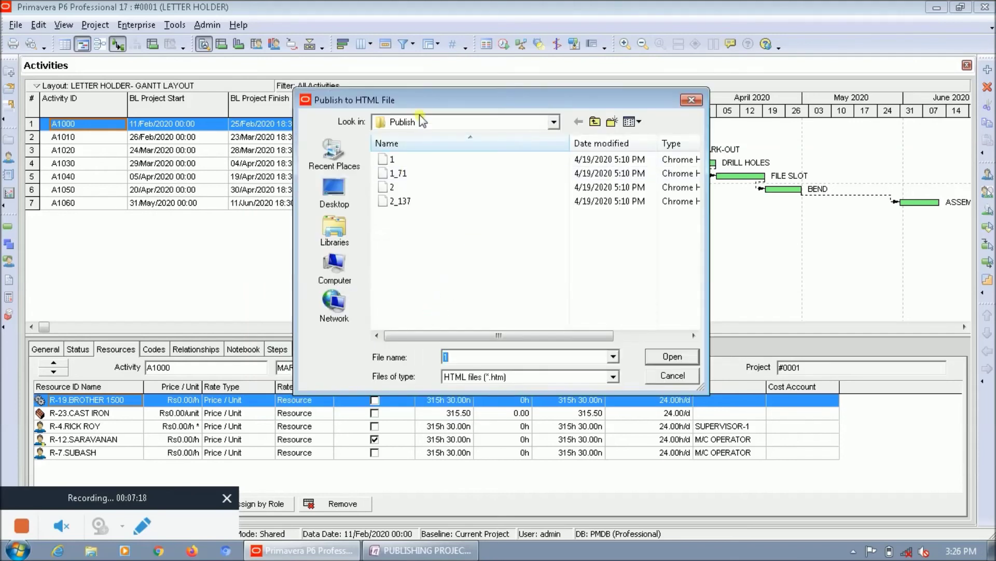
pyautogui.write('24')
pyautogui.click(648, 358)
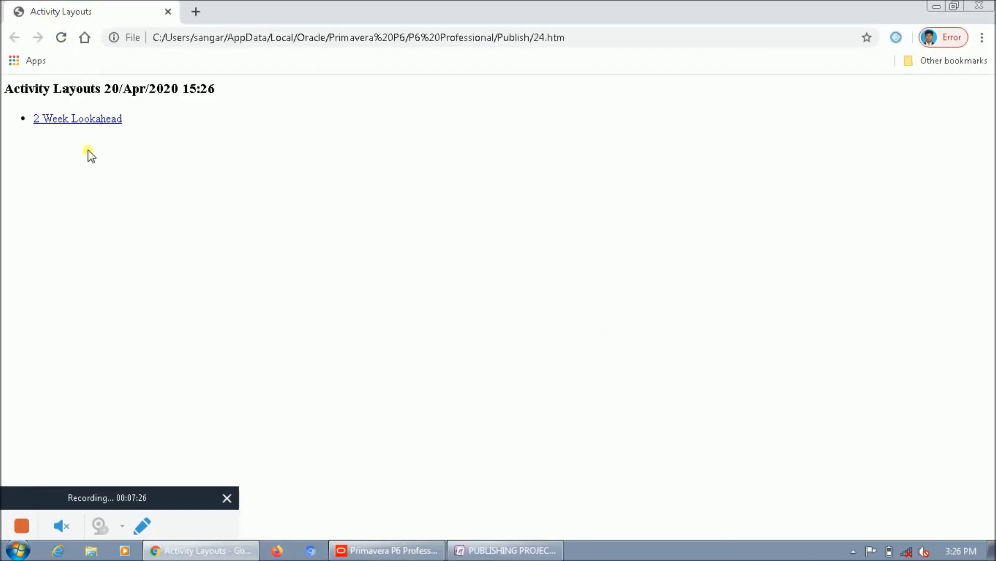
# View the published 2 Week Lookahead page, close the browser, and check the OneNote topic list before returning to Primavera P6
pyautogui.click(57, 121)
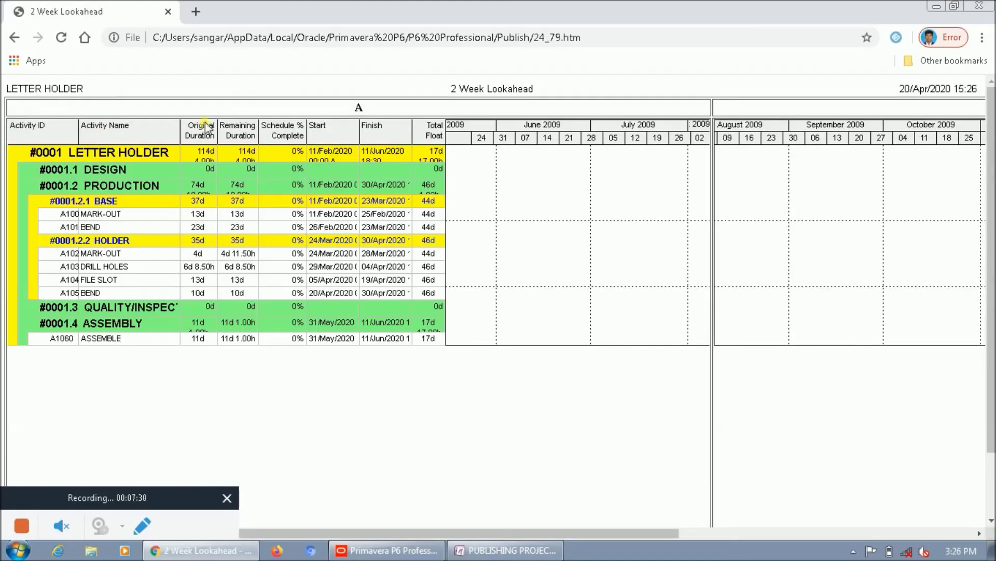
pyautogui.click(980, 6)
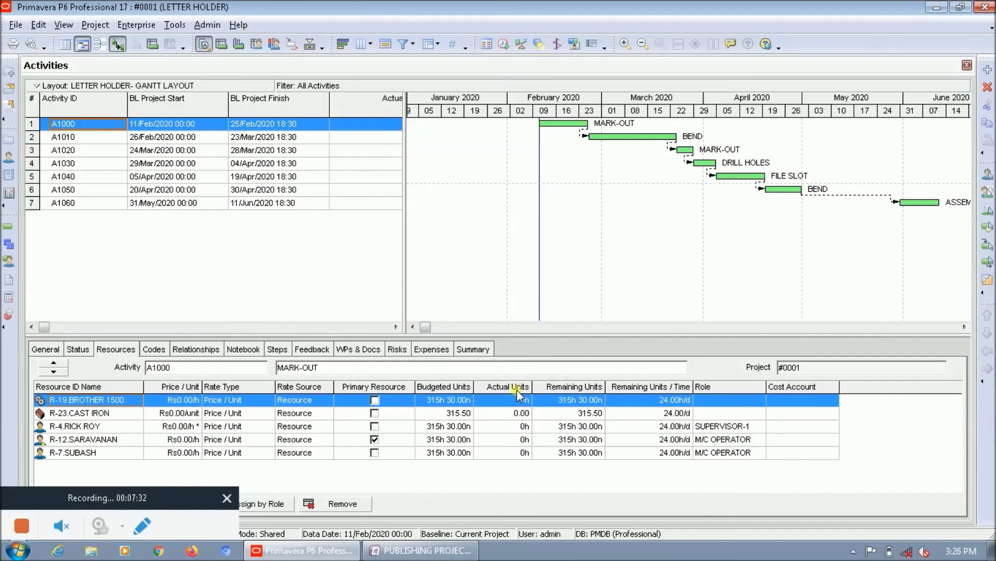
pyautogui.click(421, 550)
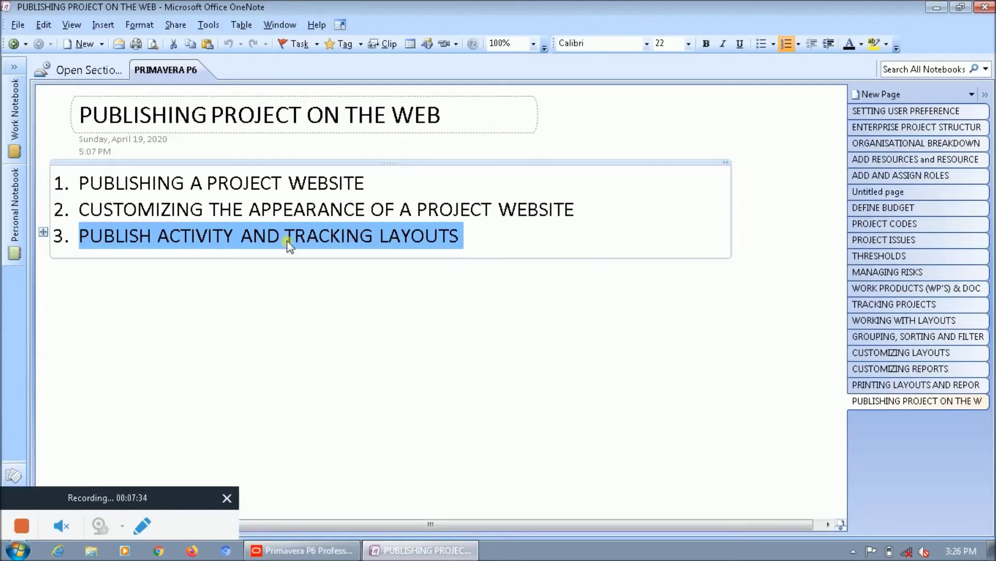
pyautogui.click(301, 549)
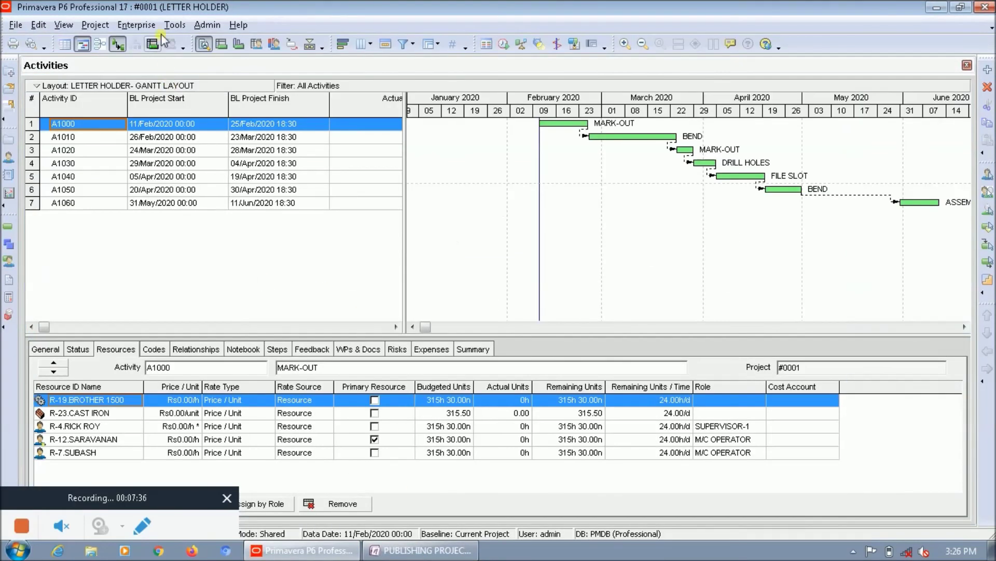
# Publish the tracking layout Resource Allocation Spreadsheet to an HTML file named 35 and open its page in the browser
pyautogui.click(174, 24)
pyautogui.moveTo(223, 216)
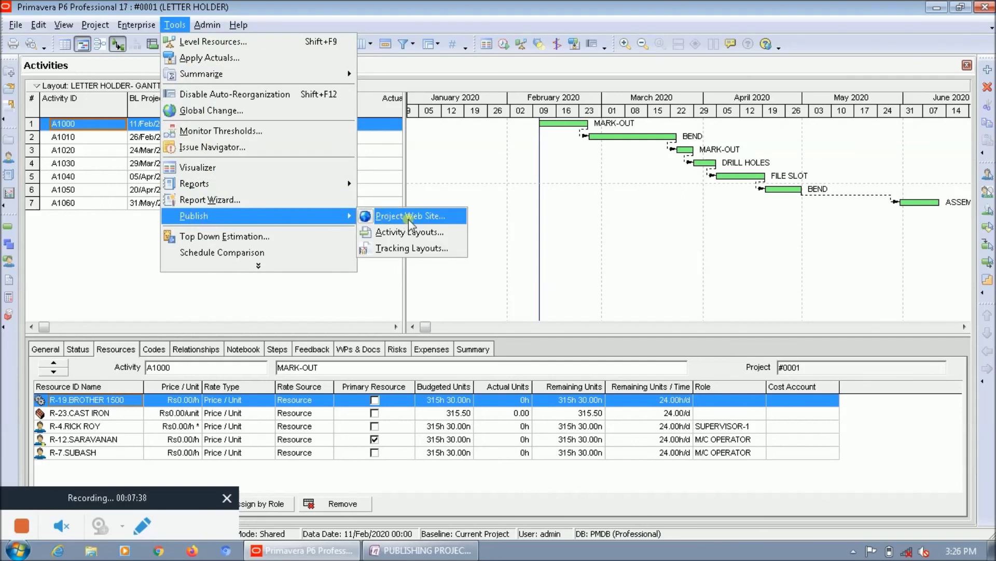
pyautogui.click(414, 250)
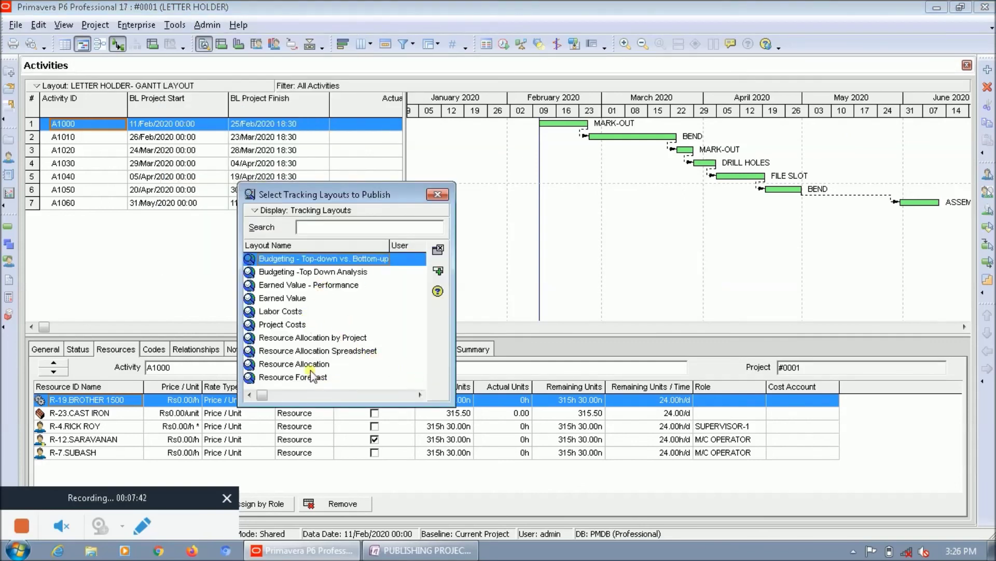
pyautogui.click(321, 353)
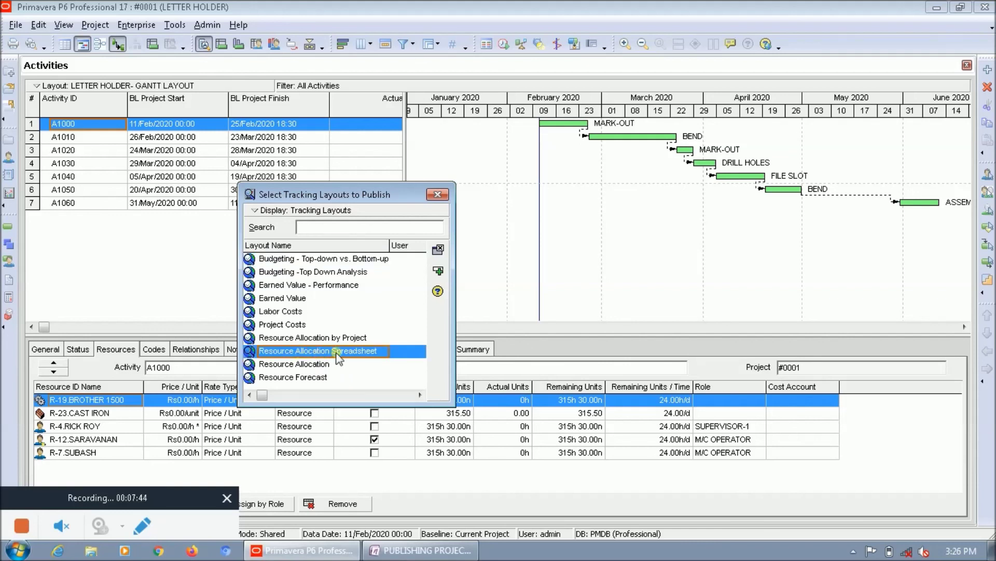
pyautogui.click(438, 270)
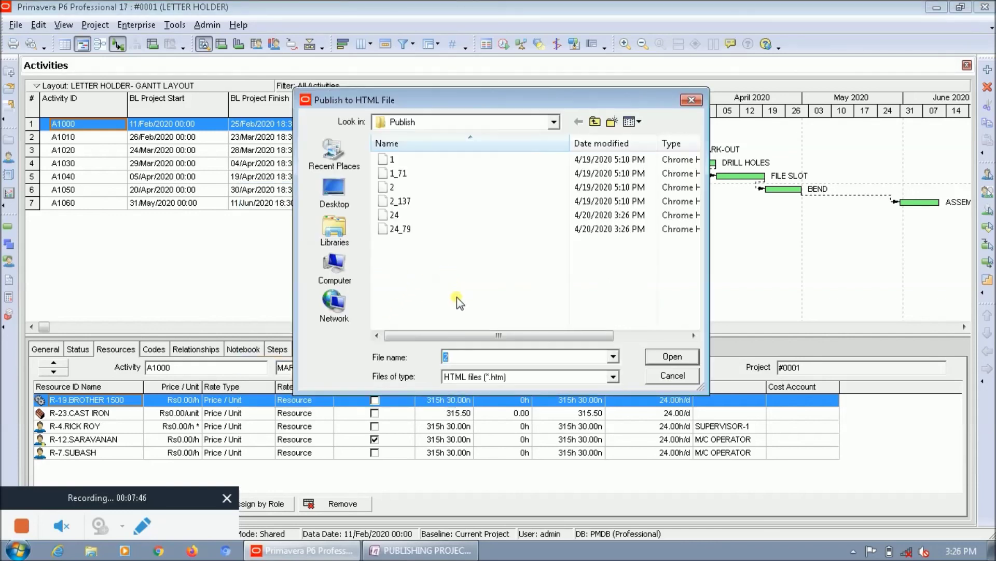
pyautogui.write('35')
pyautogui.click(653, 359)
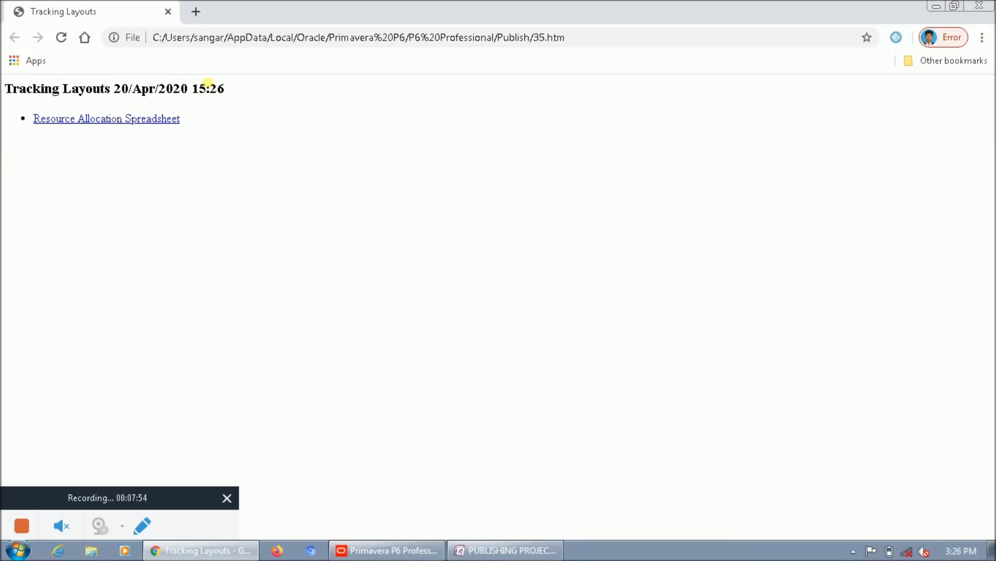
pyautogui.click(141, 120)
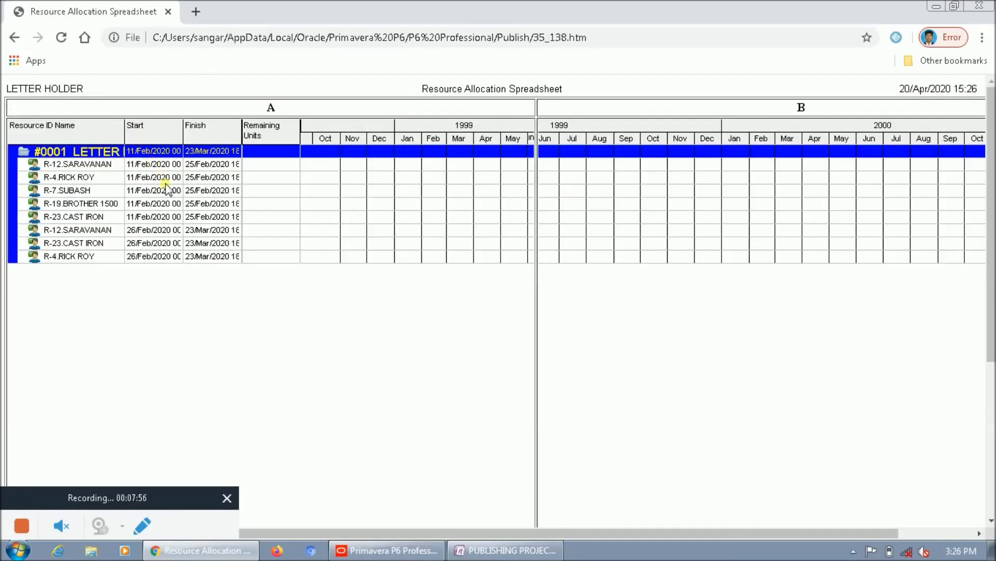